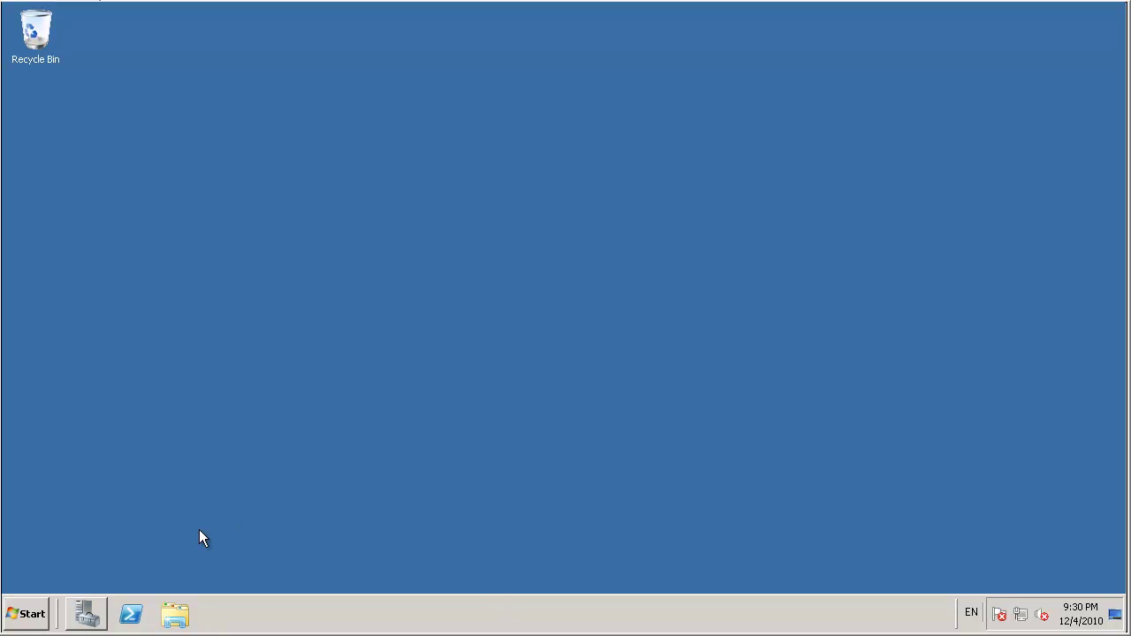
Start Windows PowerShell as Administrator and change to the C:\ drive root with cd \.
right_click(131, 618)
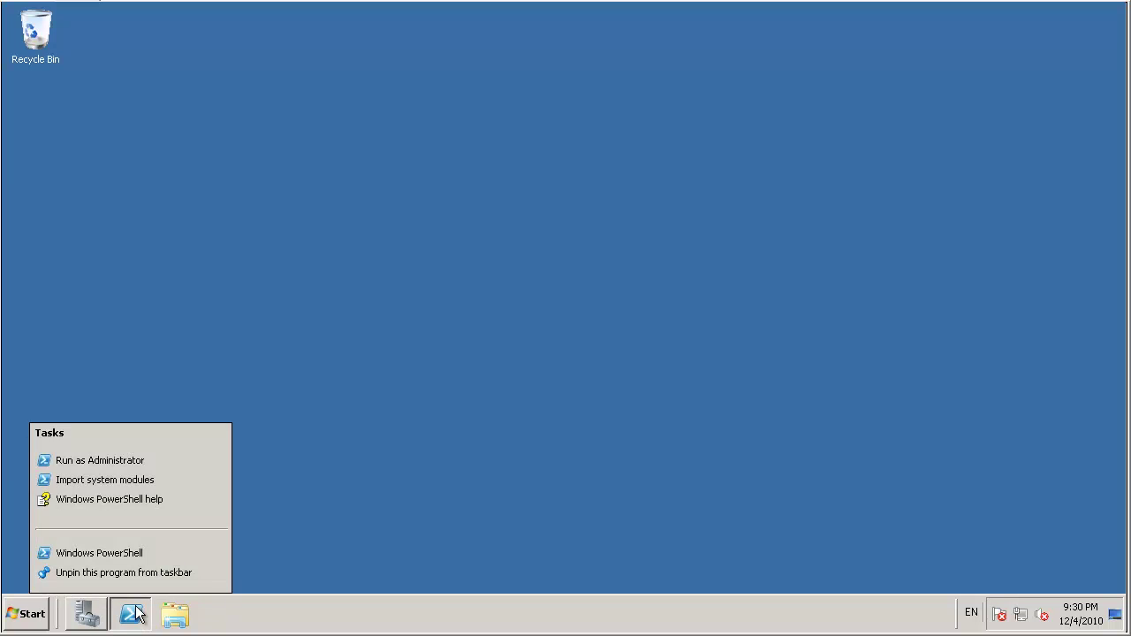
click(113, 461)
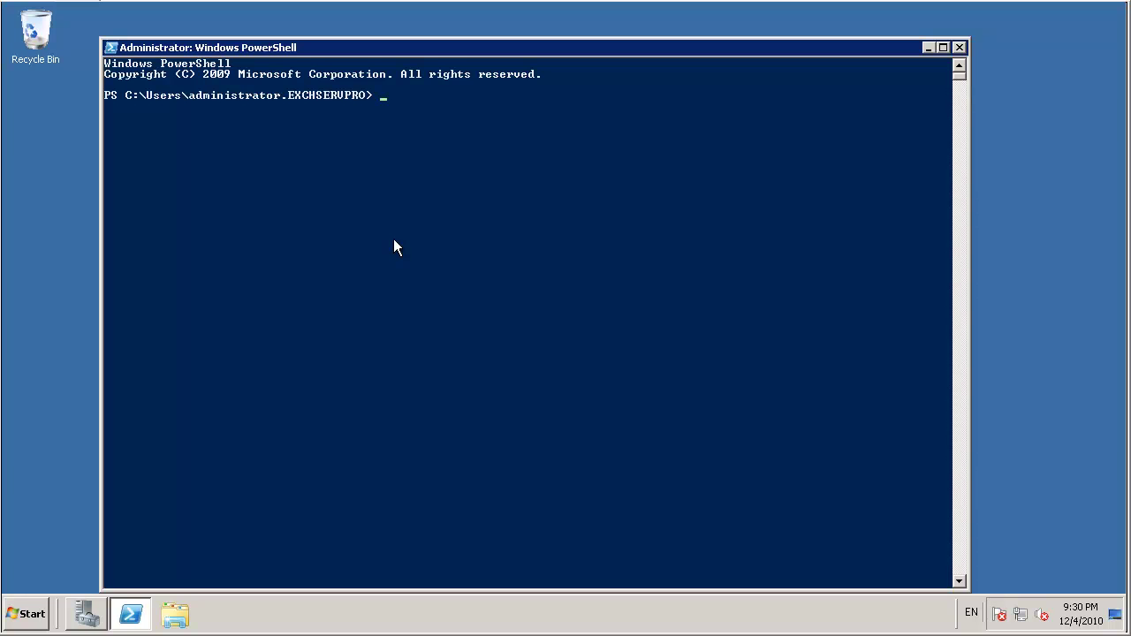
text(cd \)
key(Return)
key(Return)
key(Return)
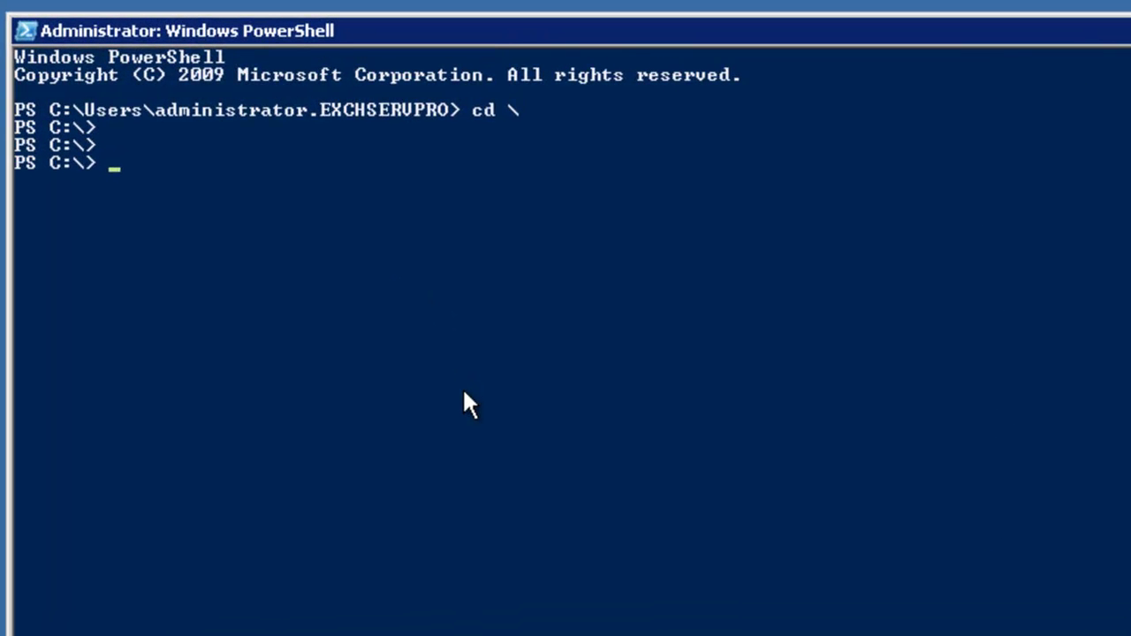
Import the servermanager module and run Add-WindowsFeature backup to install Windows Server Backup.
text(s)
key(BackSpace)
text(import-module servermanager)
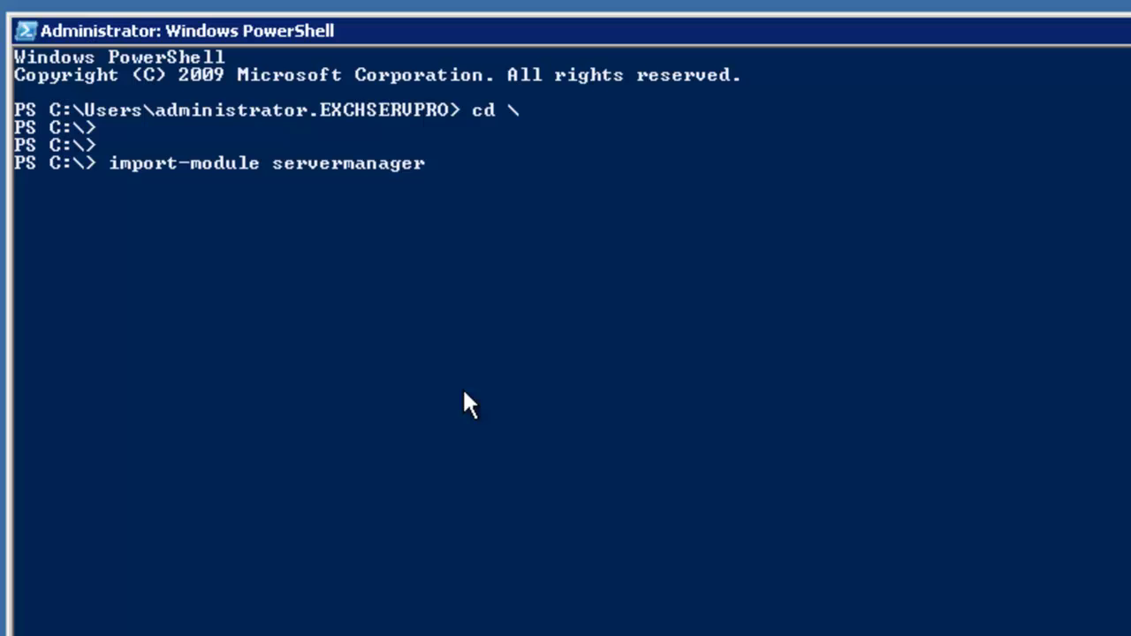
key(Return)
text(add-wi)
key(Tab)
text(backup)
key(Return)
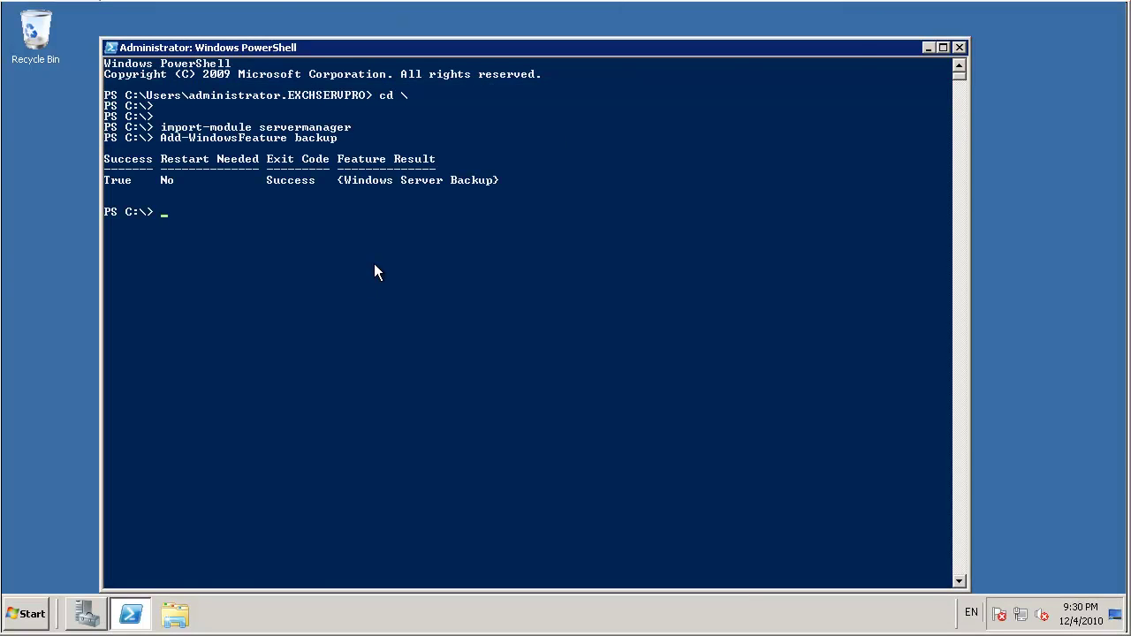
Close PowerShell, launch Exchange Management Console and select Mailbox Database EX2 01 under Organization Configuration > Mailbox.
click(957, 48)
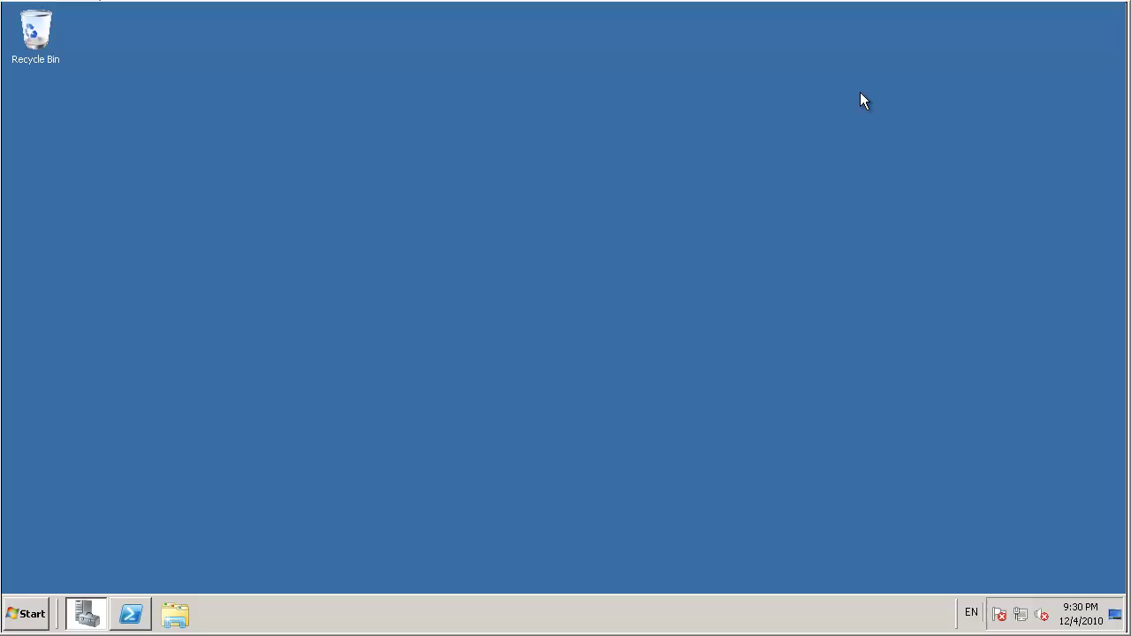
click(26, 613)
click(89, 208)
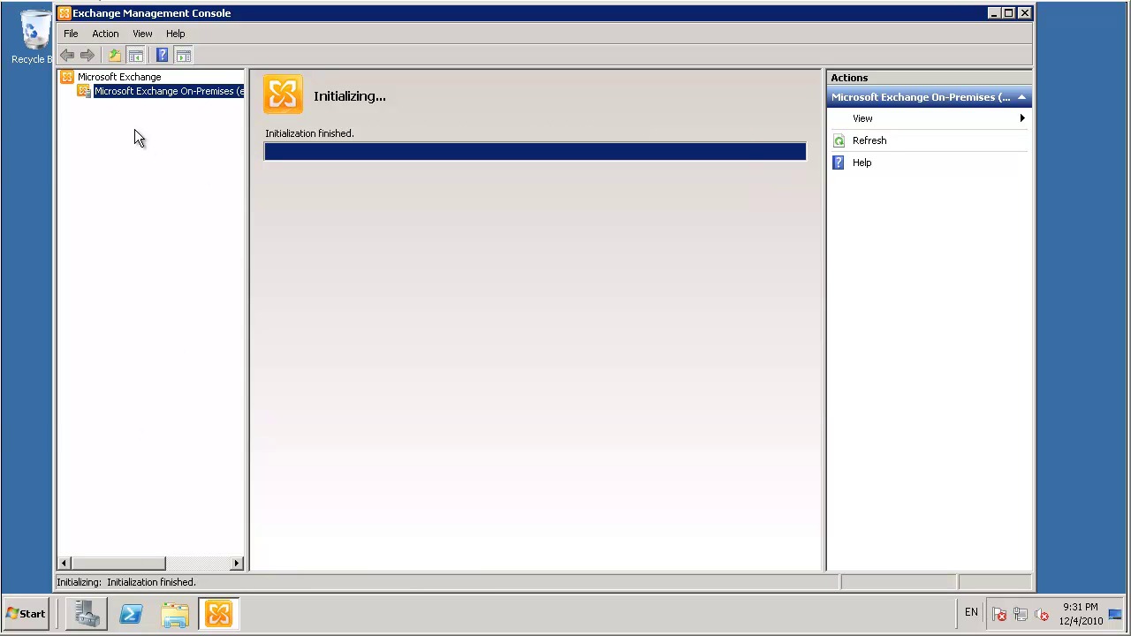
click(84, 105)
click(144, 119)
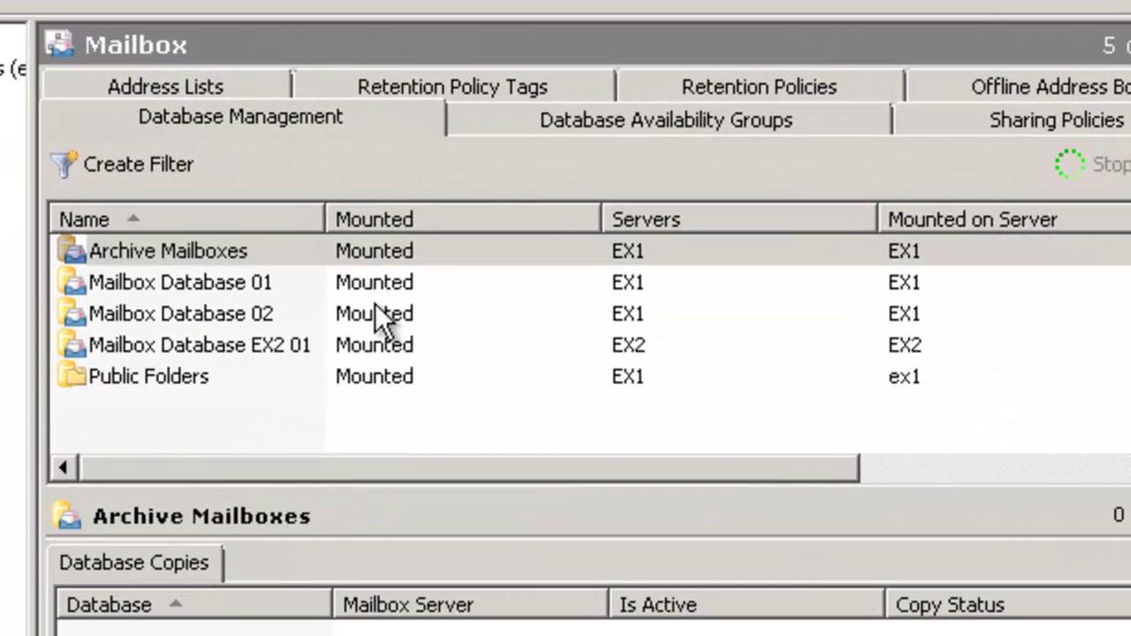
click(233, 351)
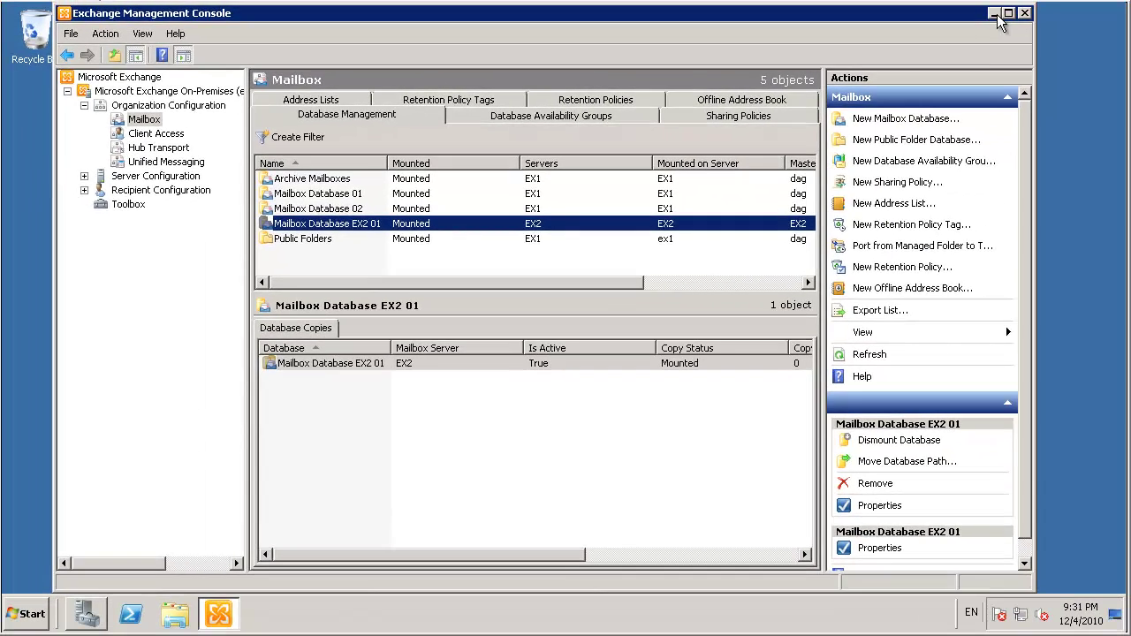
Minimize Exchange Management Console and launch Windows Server Backup from Administrative Tools, maximized.
click(997, 15)
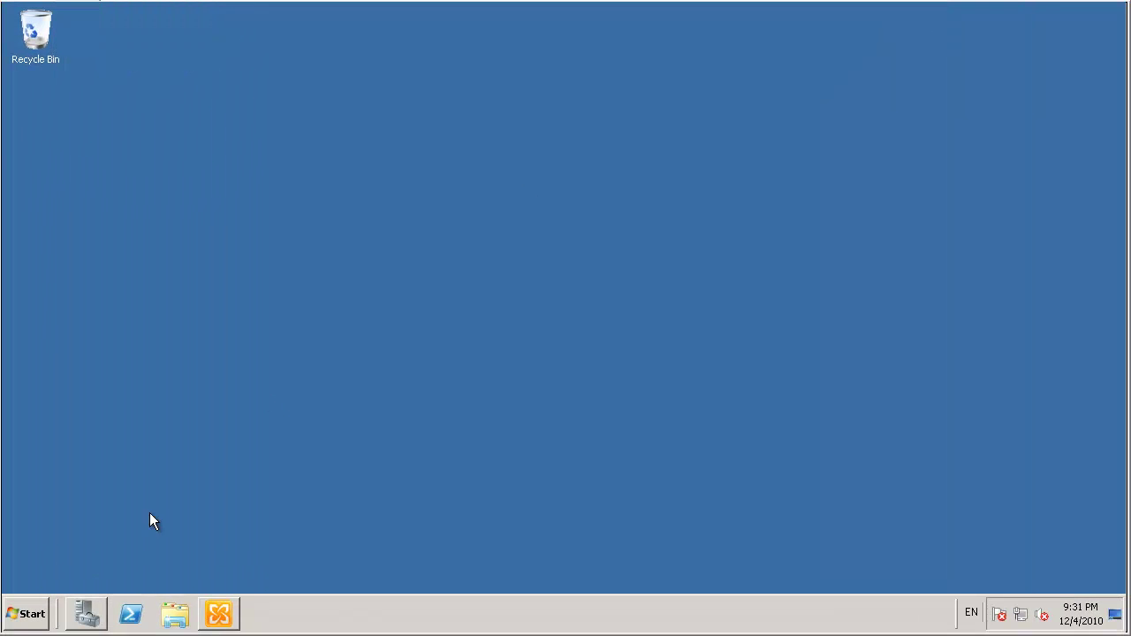
click(39, 610)
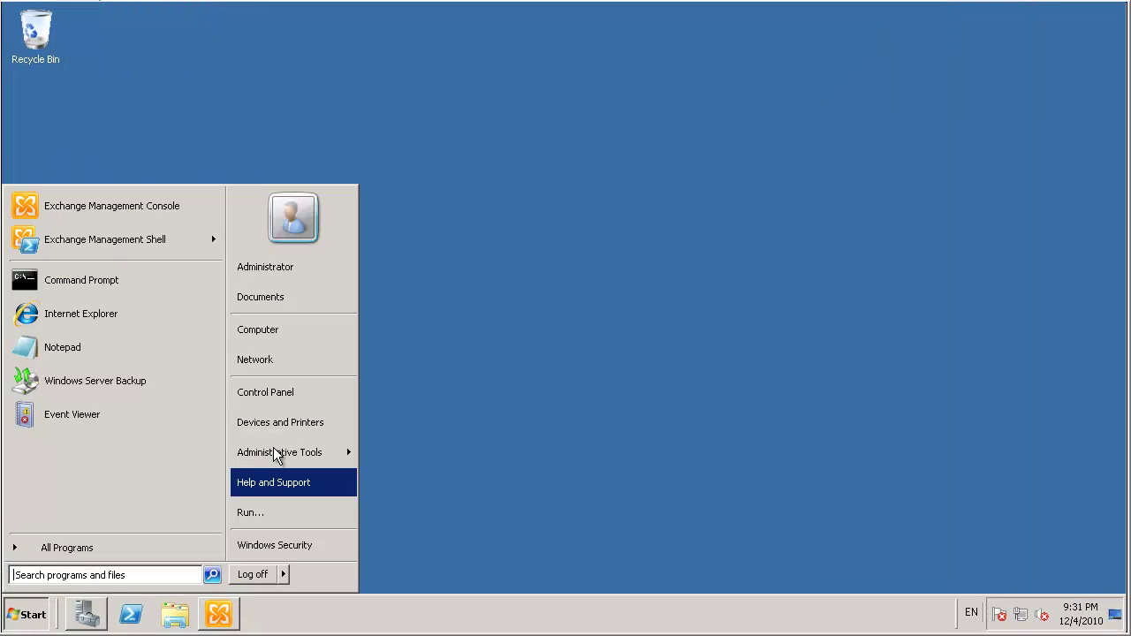
mouse_move(278, 454)
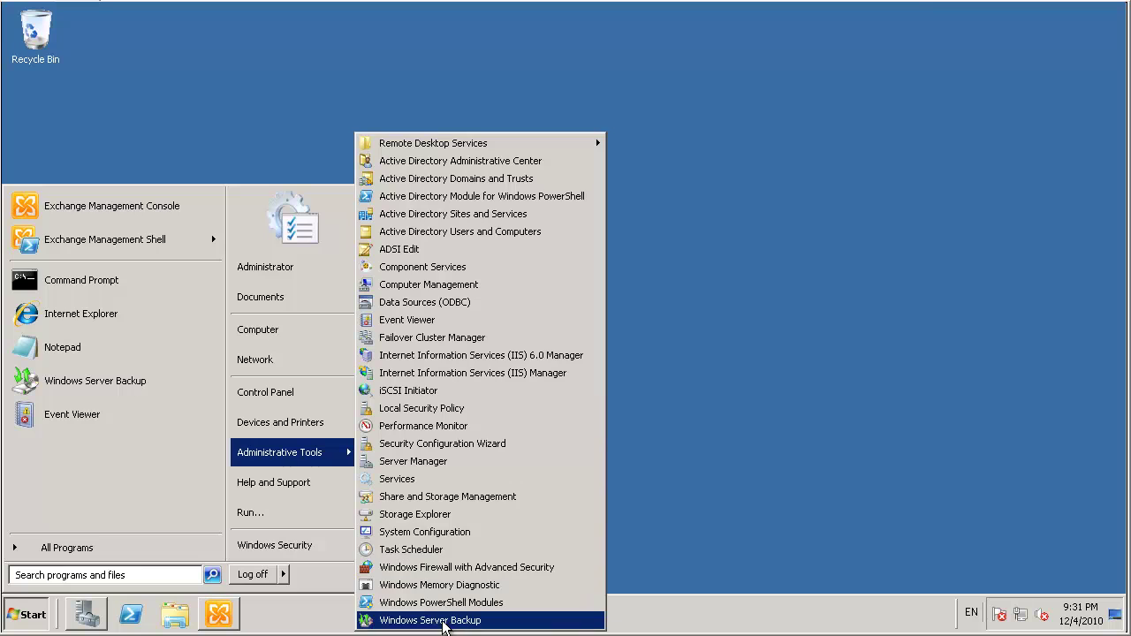
click(444, 621)
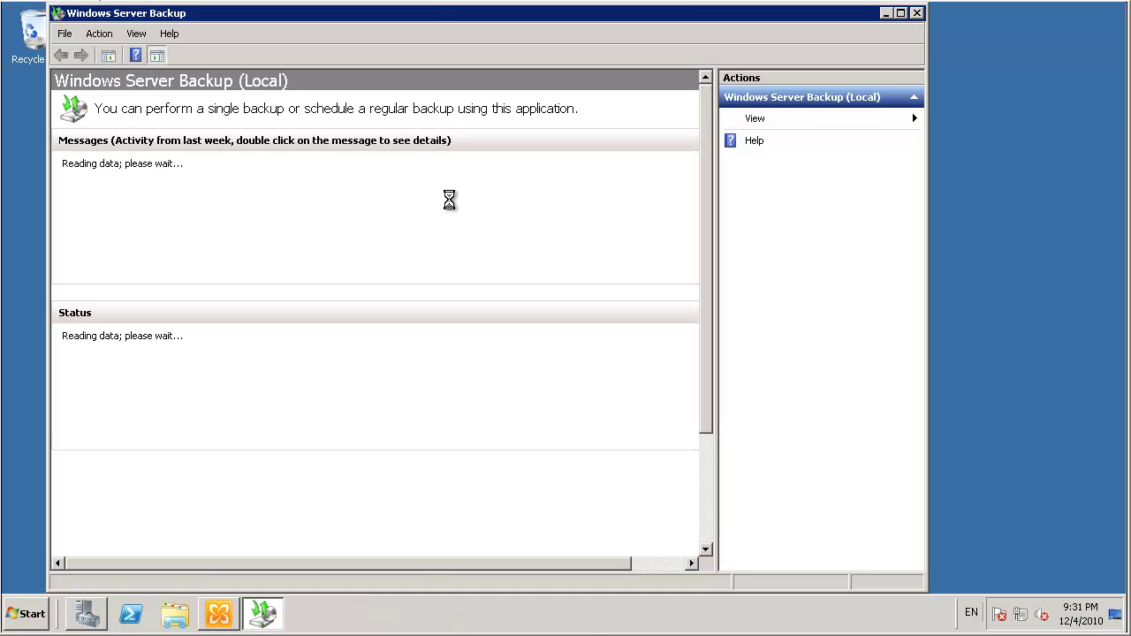
double_click(434, 24)
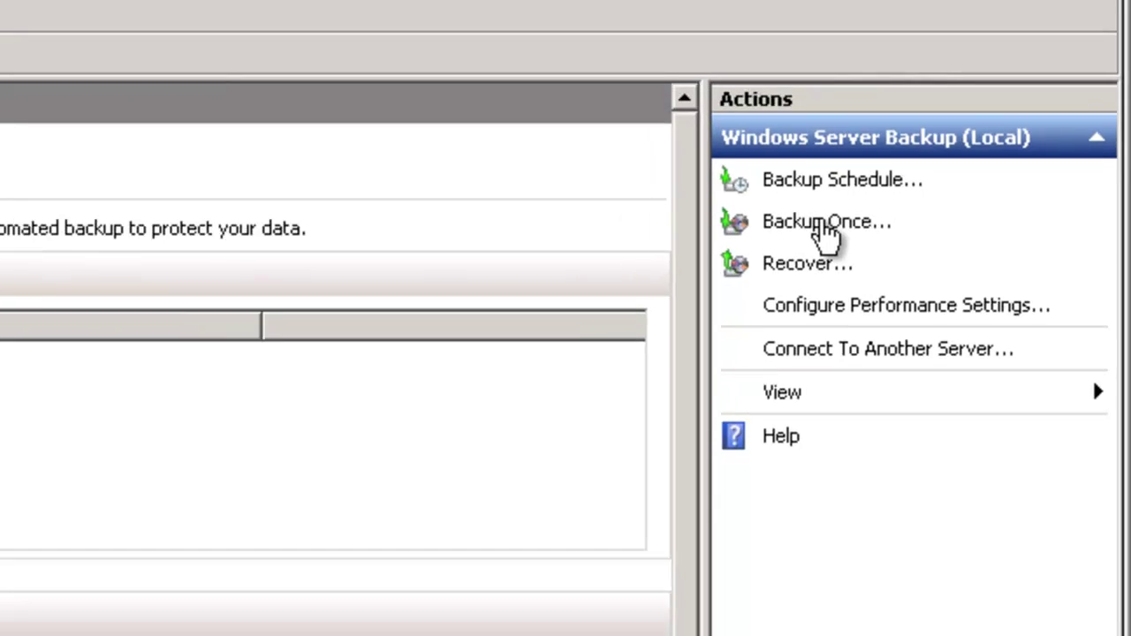
Start a Backup Once with different options and a Custom configuration.
click(787, 246)
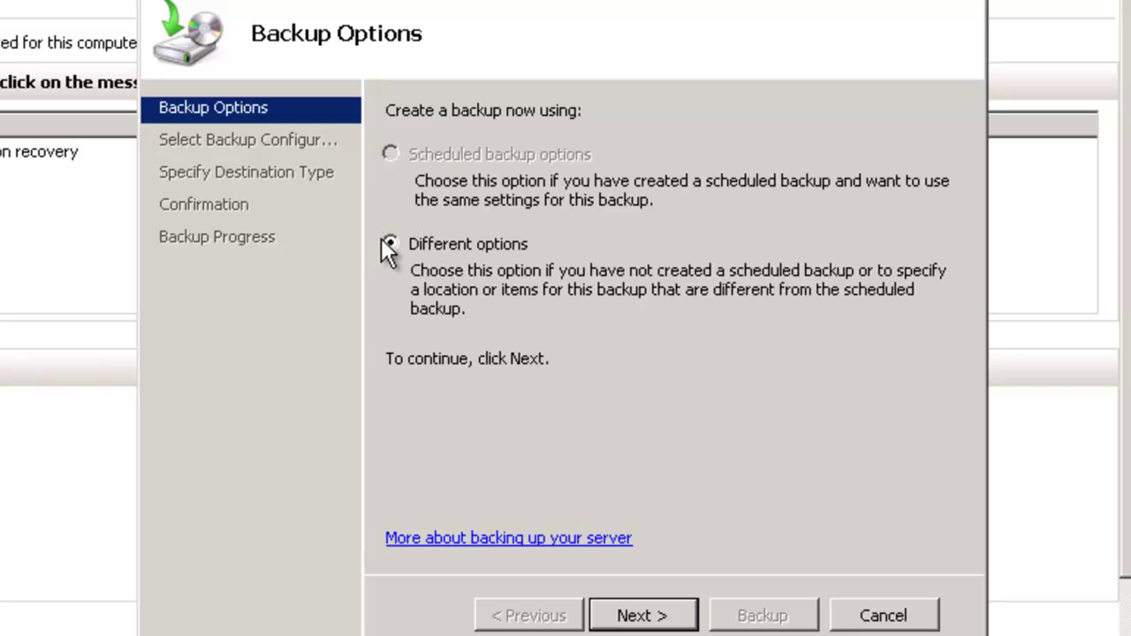
click(653, 619)
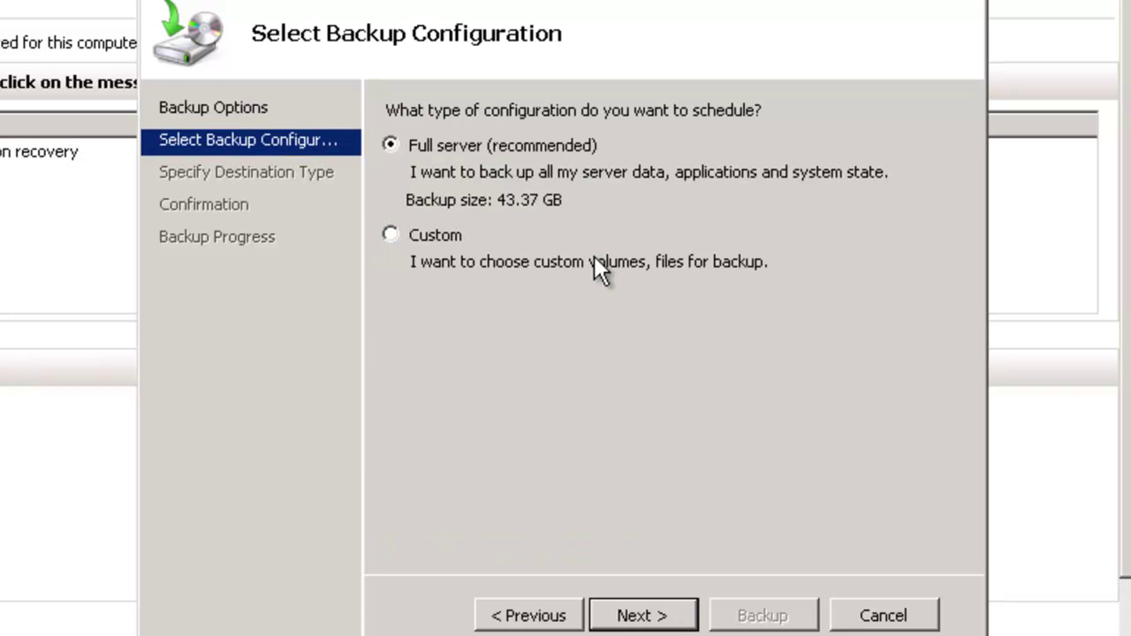
click(392, 234)
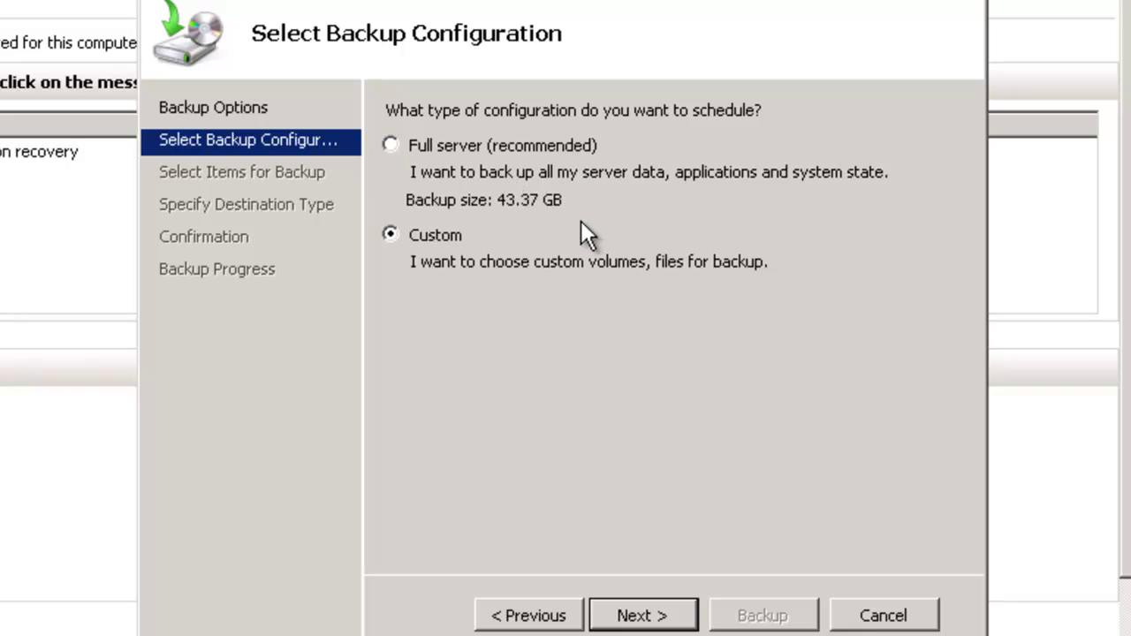
click(644, 616)
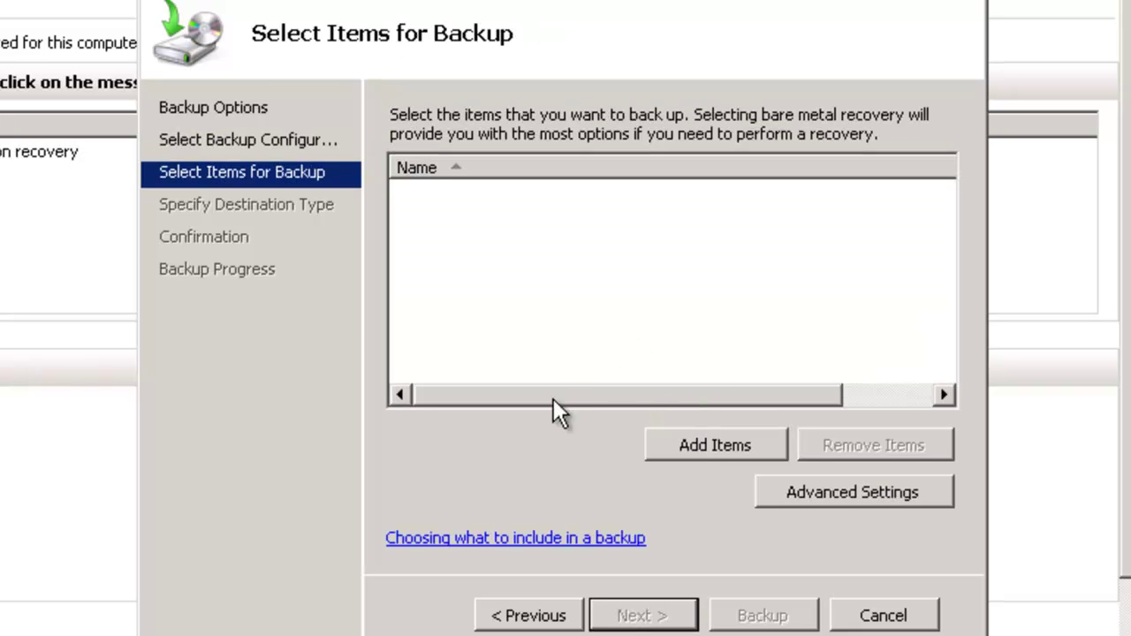
Add ExchData (D:) and Local disk (C:) as the backup items.
click(682, 443)
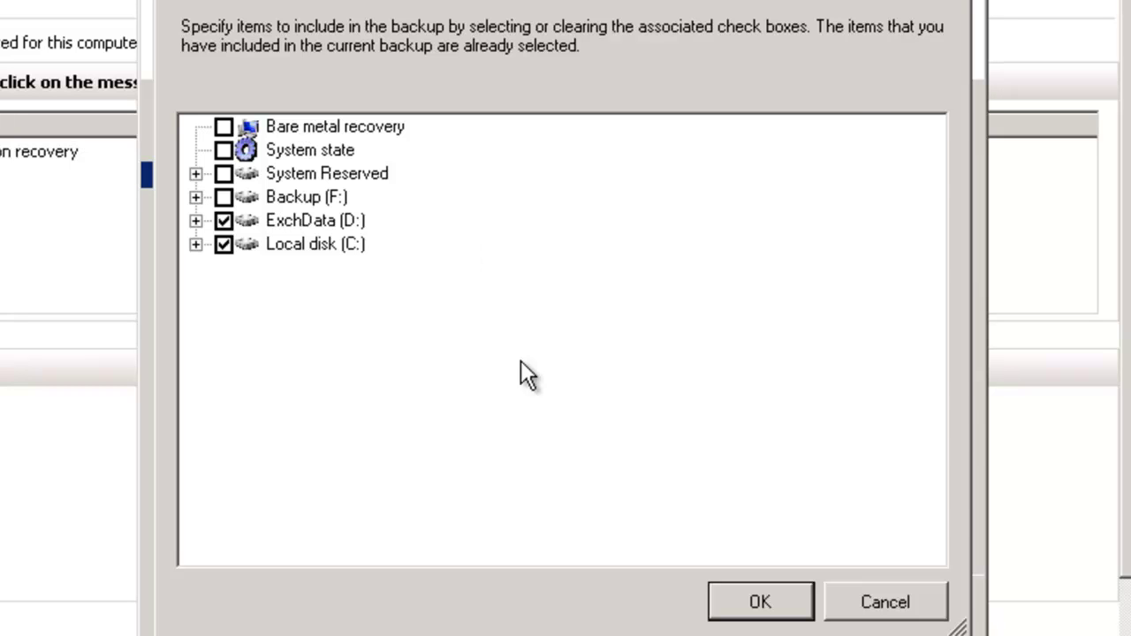
click(760, 601)
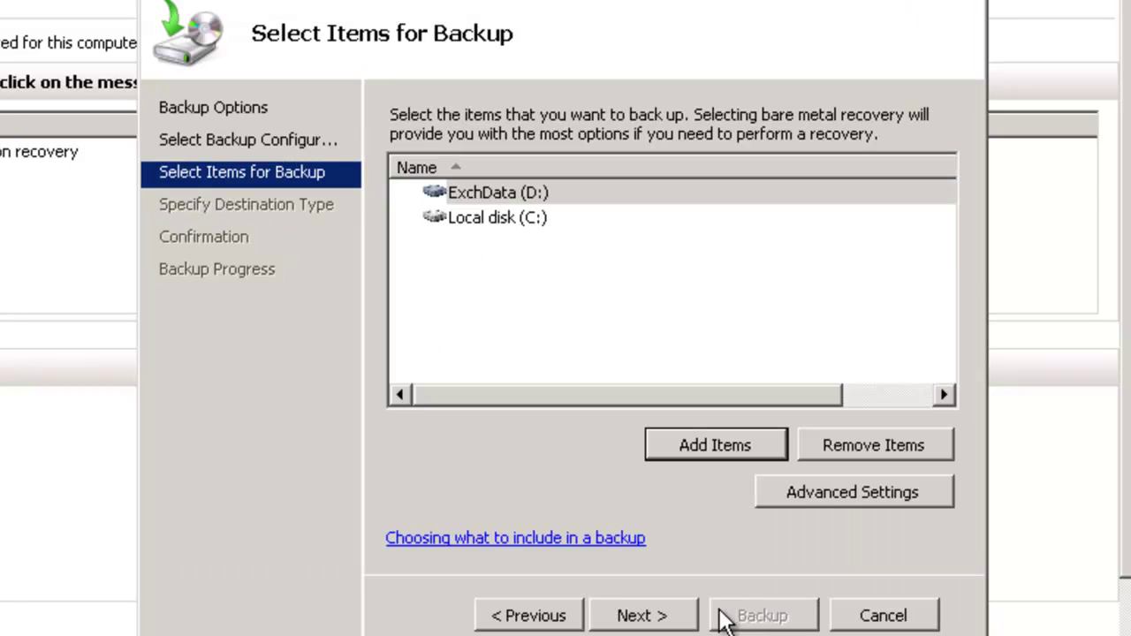
Set the VSS setting to VSS Full Backup in Advanced Settings.
click(828, 495)
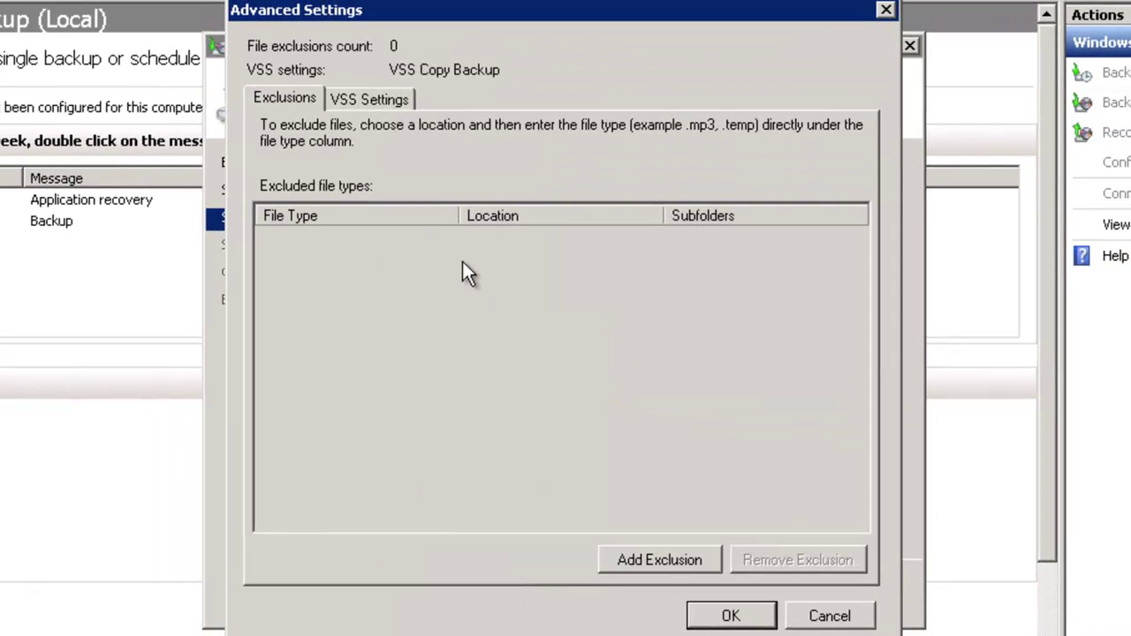
click(370, 100)
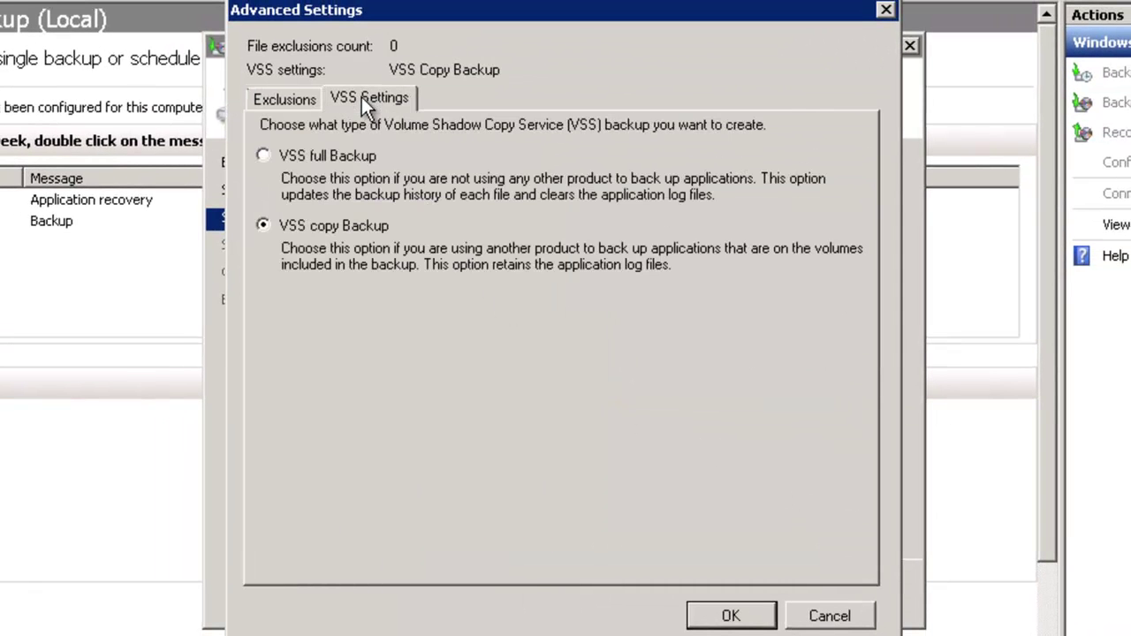
click(262, 155)
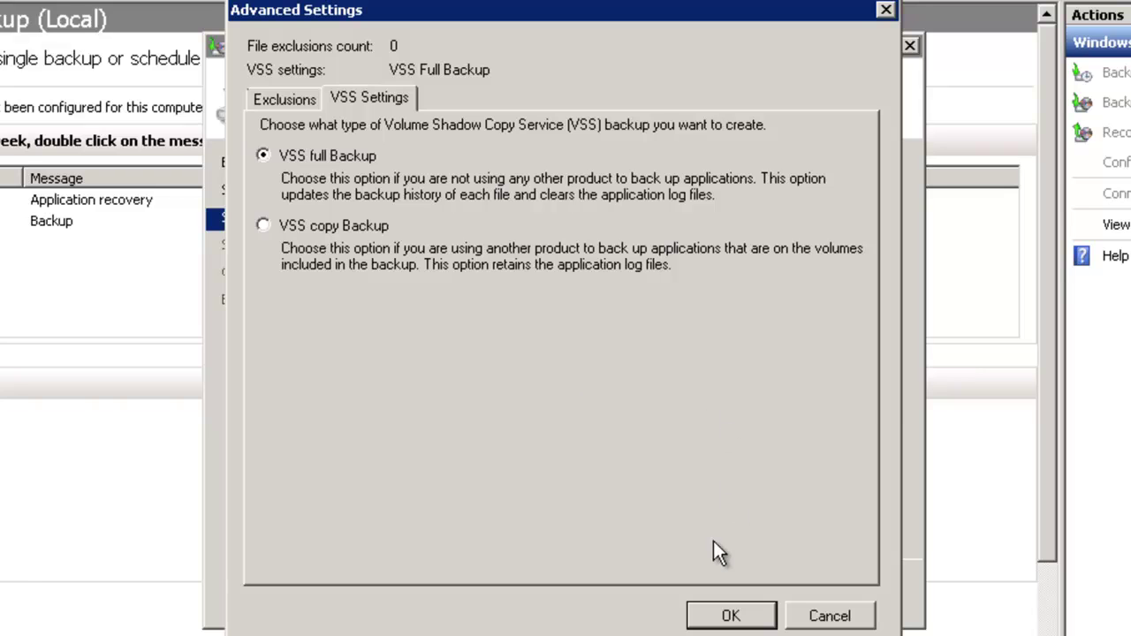
click(729, 614)
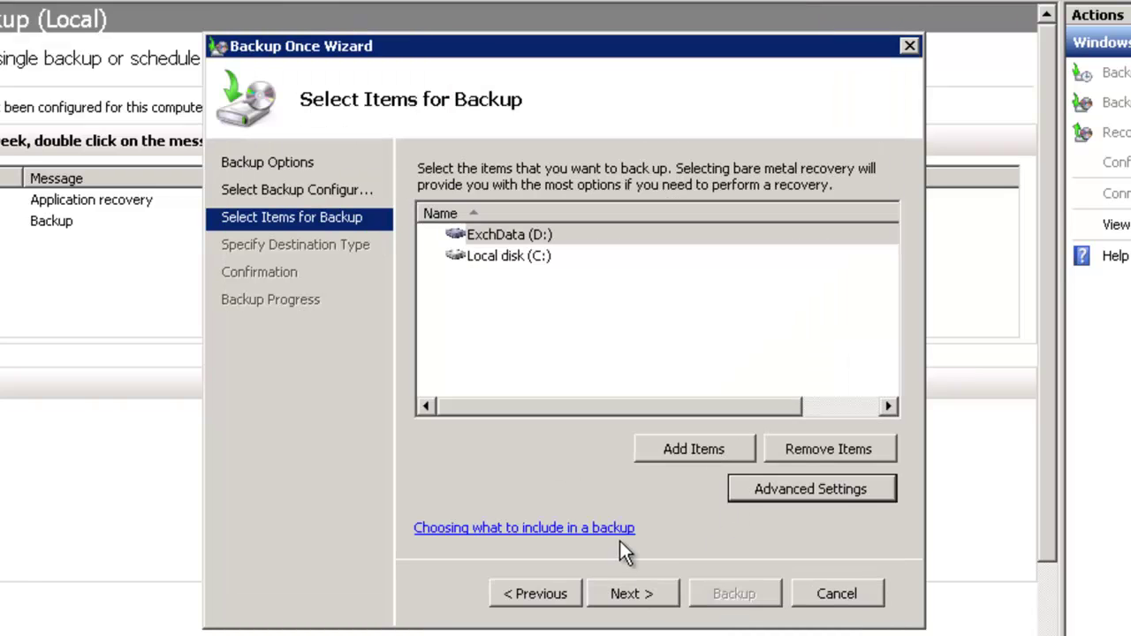
Choose local drives with Backup (F:) as the destination and reach the Confirmation page.
click(644, 595)
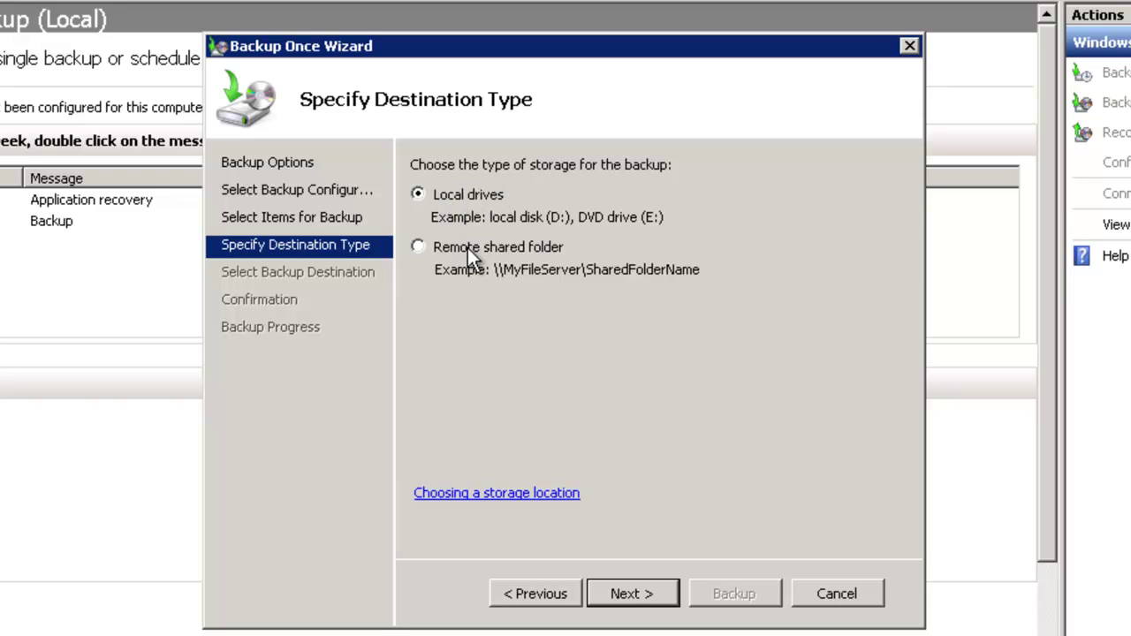
click(623, 602)
click(739, 217)
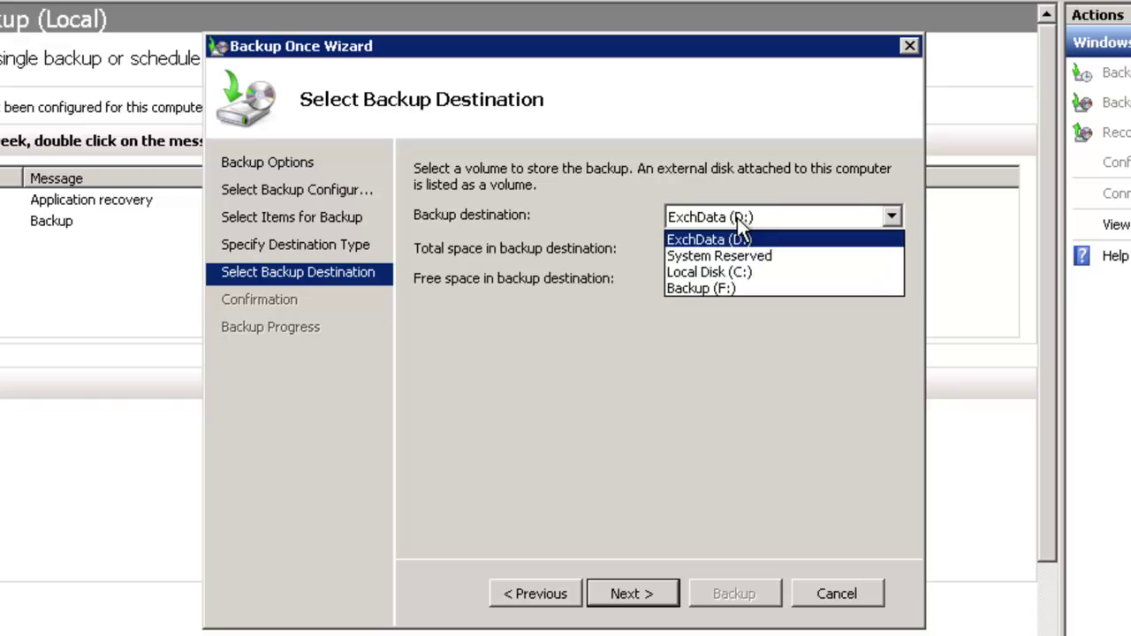
click(715, 289)
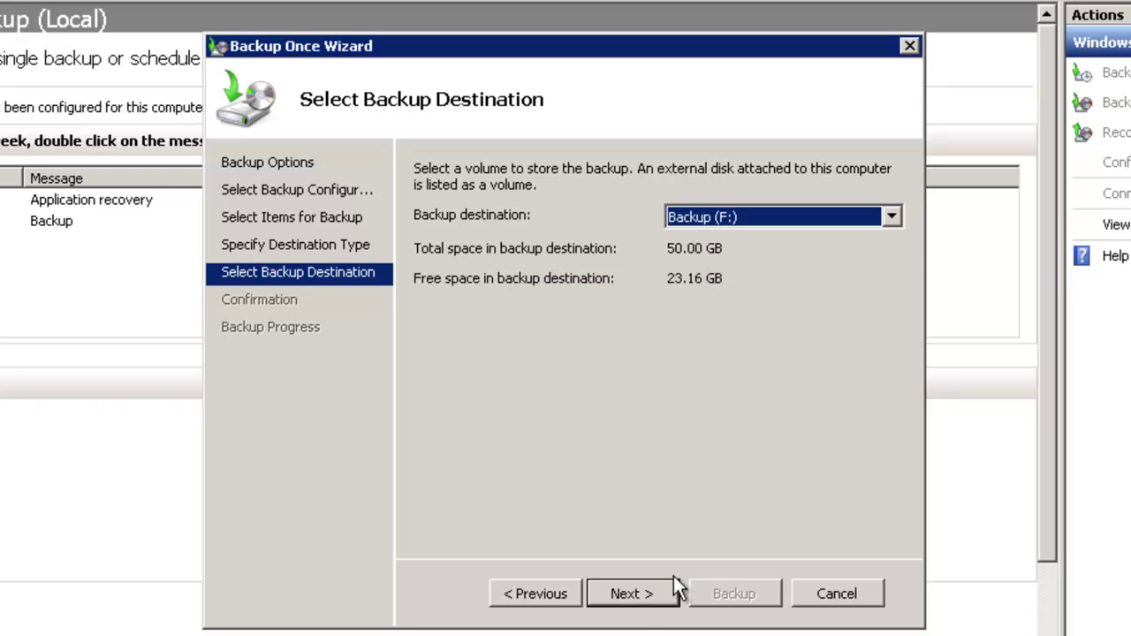
click(636, 590)
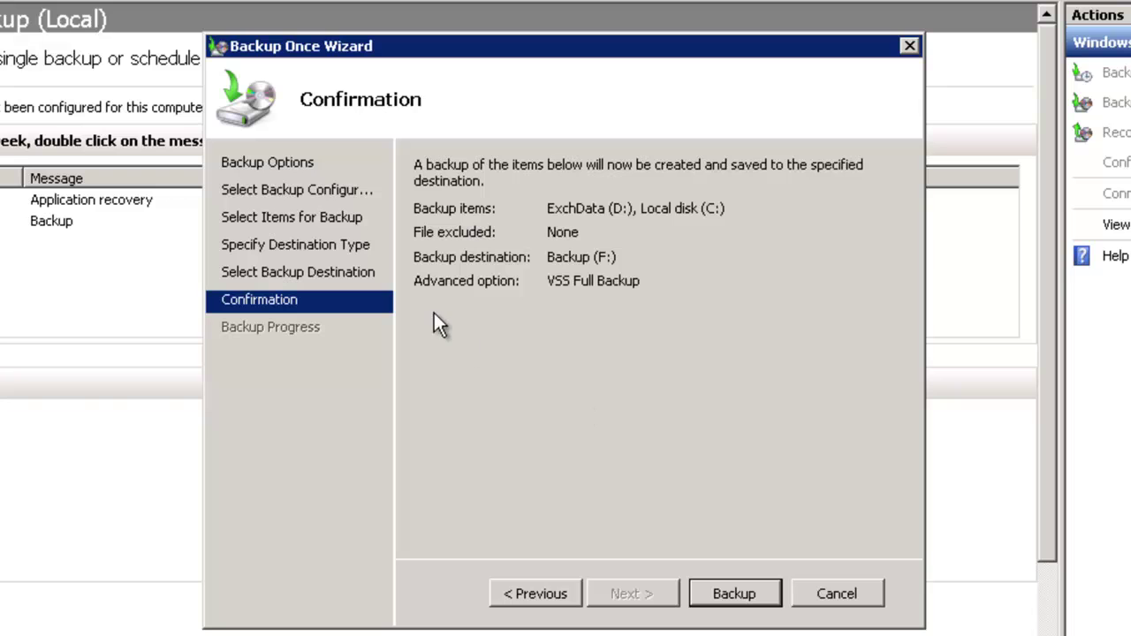
Run the one-time backup of C: and D: to F: and close the completed progress window.
click(737, 595)
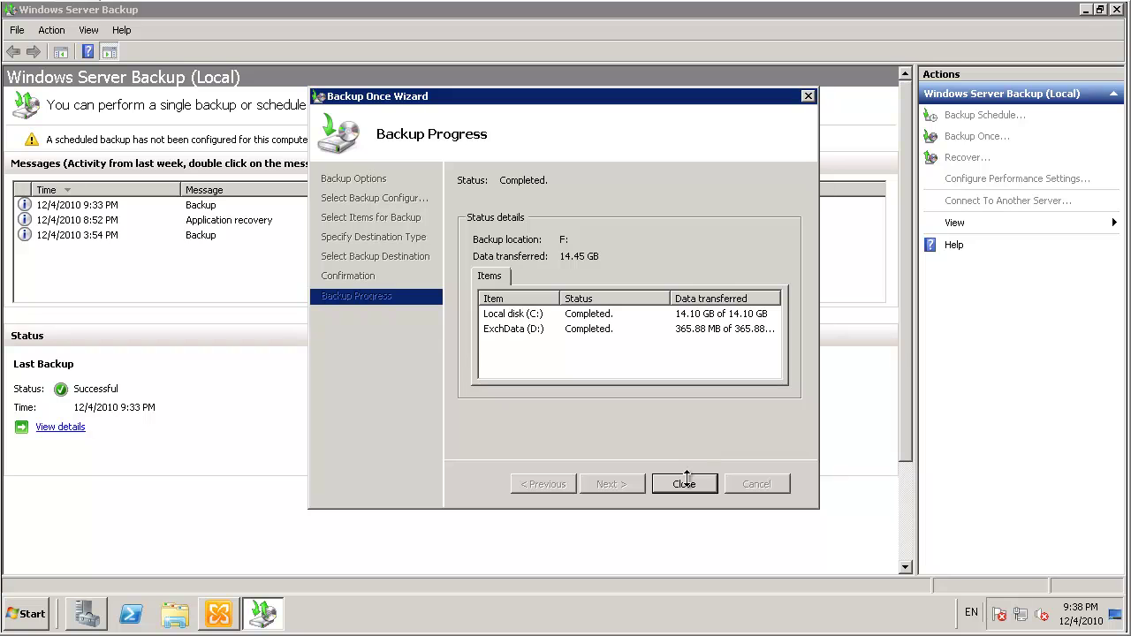
click(684, 485)
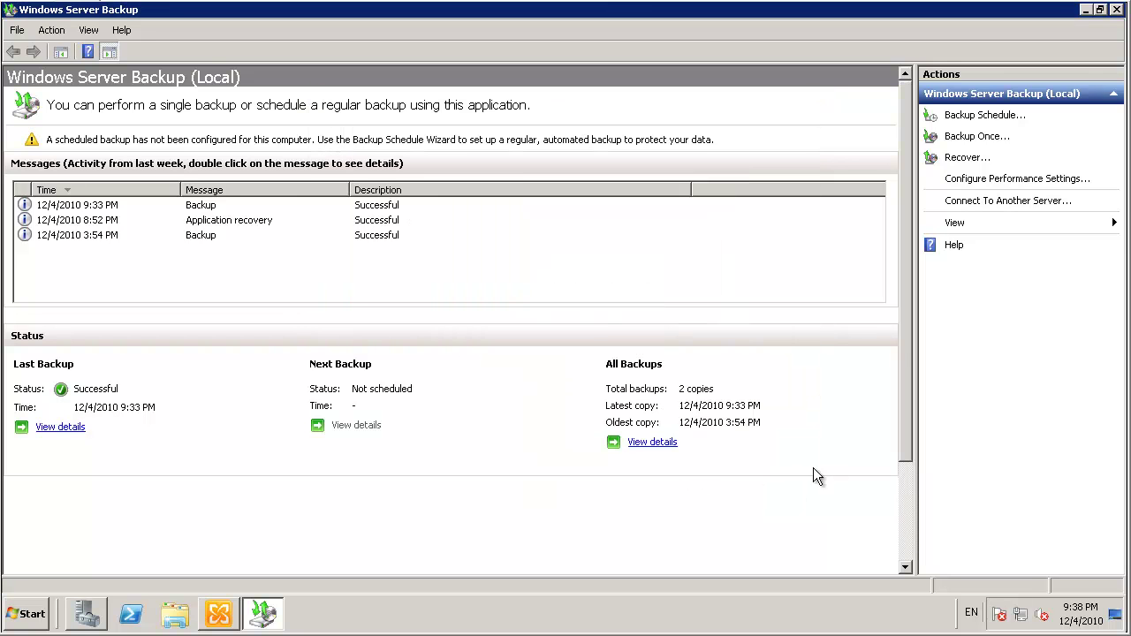
Review the last backup's C: and D: details (full, 14.45 GB) and close them.
click(56, 431)
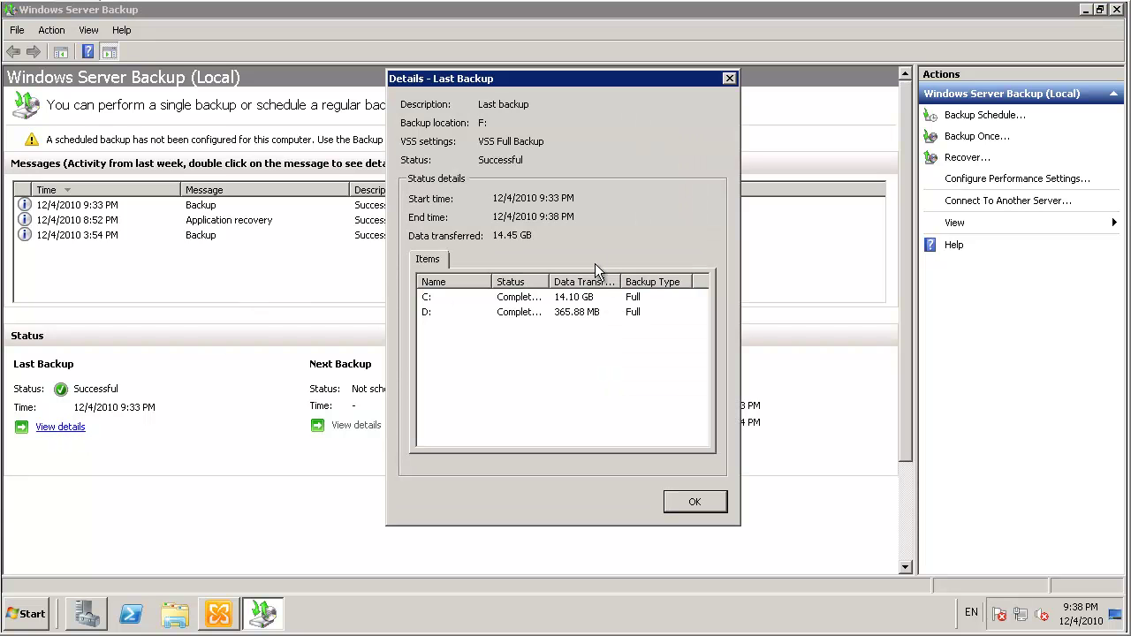
click(575, 301)
click(558, 311)
click(523, 297)
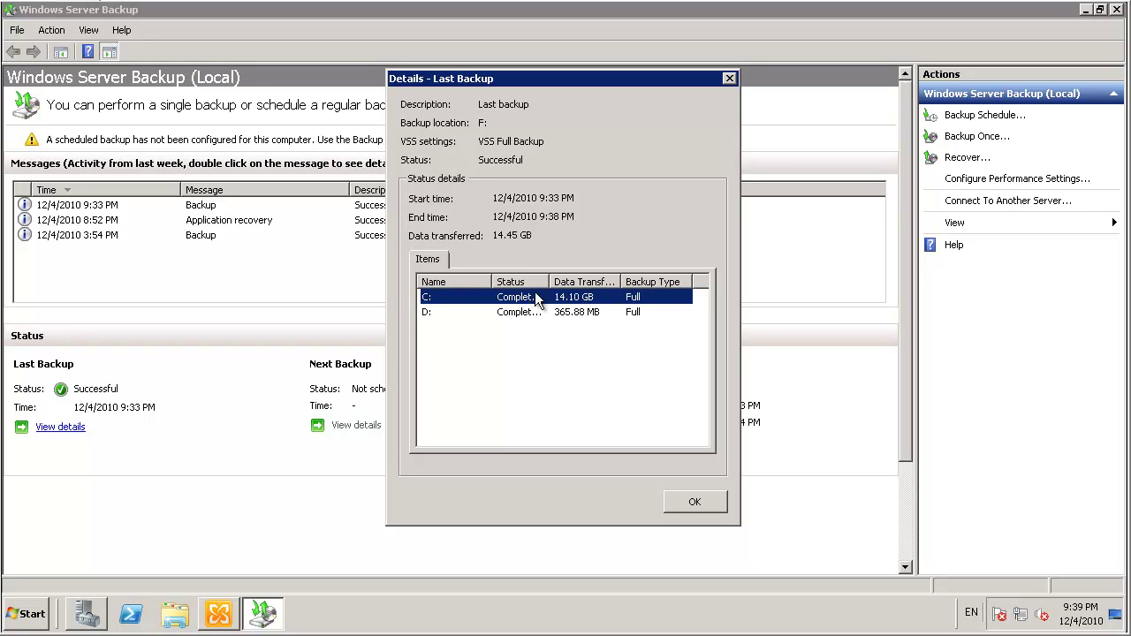
click(694, 503)
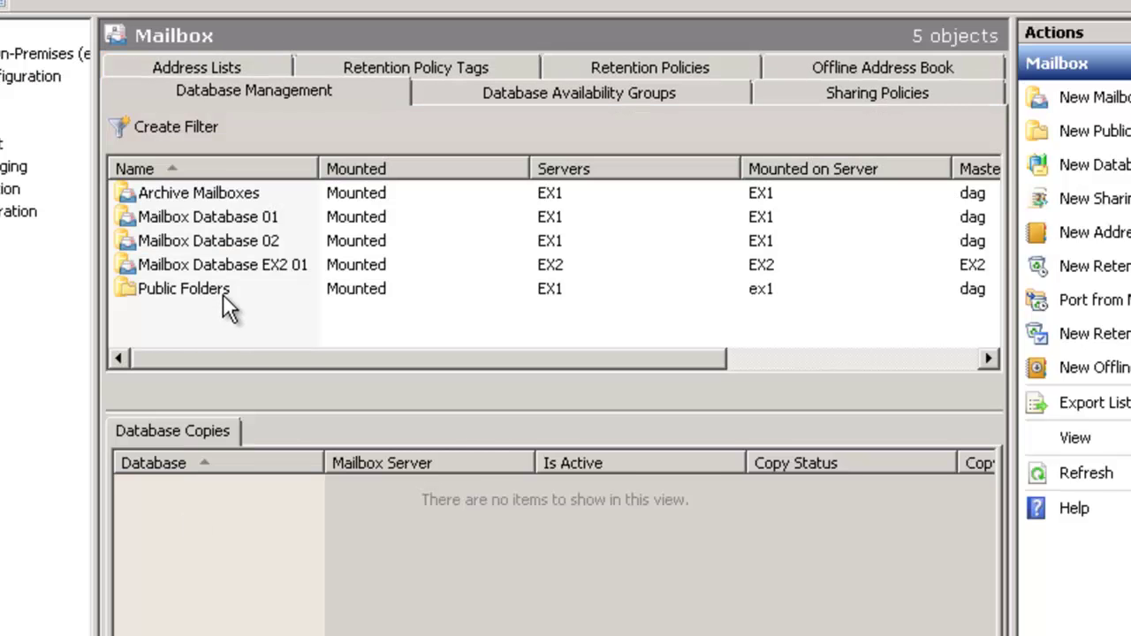
Dismount Mailbox Database EX2 01 from its context menu and confirm with Yes.
click(242, 263)
right_click(243, 264)
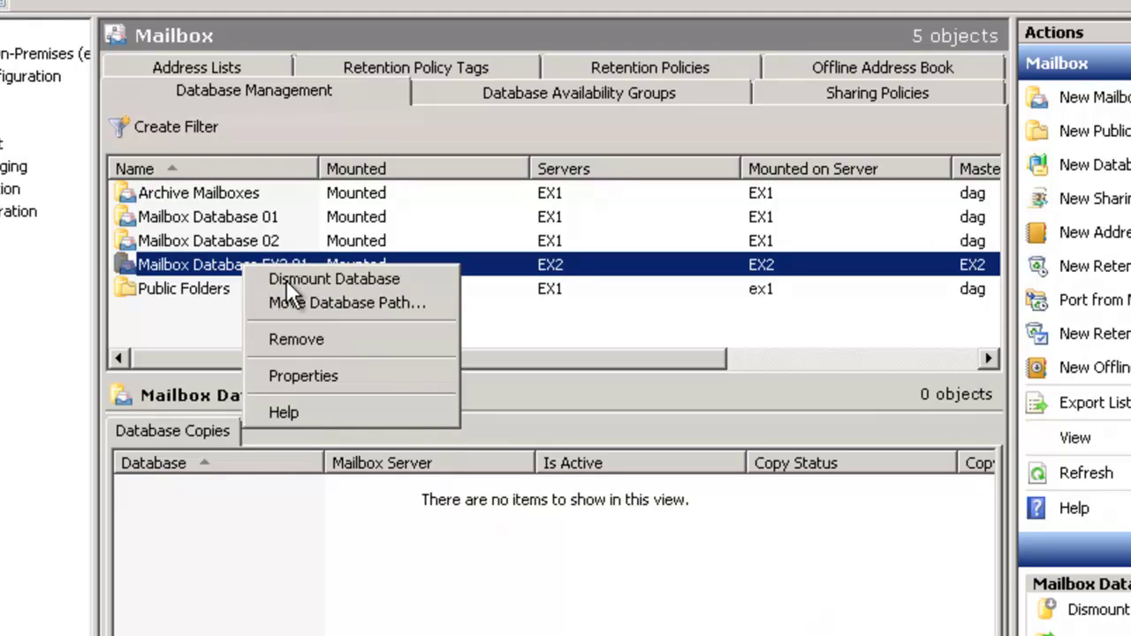
click(343, 283)
click(690, 423)
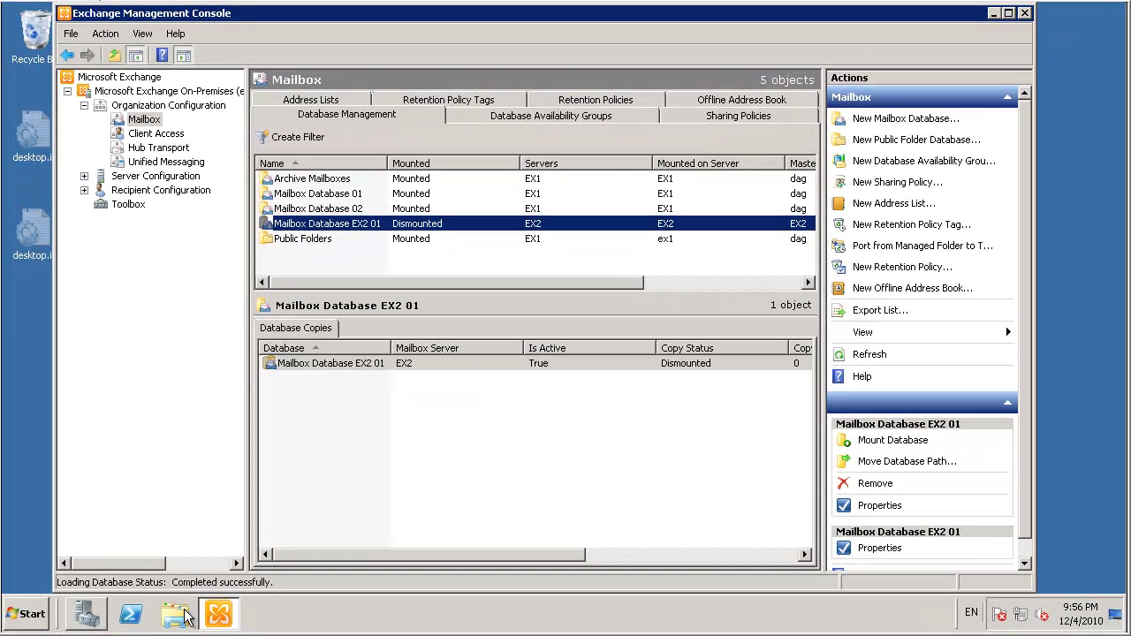
Browse to D:\Program Files\Microsoft\Exchange Server\V14\Mailbox\Mailbox Database EX2 01 in Windows Explorer.
click(176, 623)
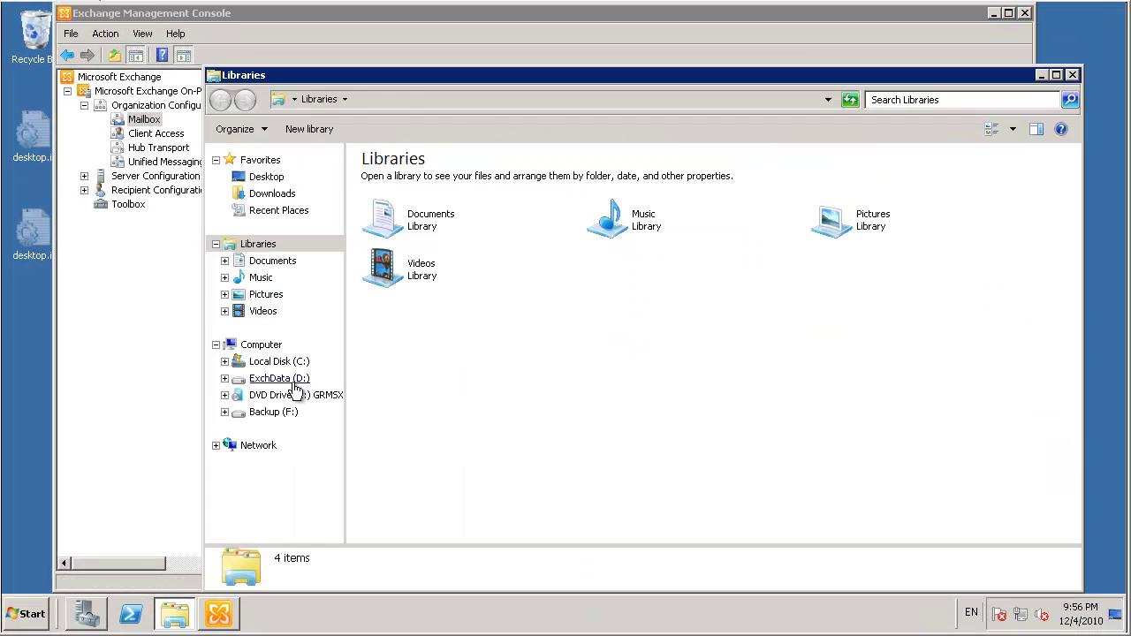
click(293, 380)
drag(374, 78, 301, 59)
double_click(333, 181)
double_click(334, 163)
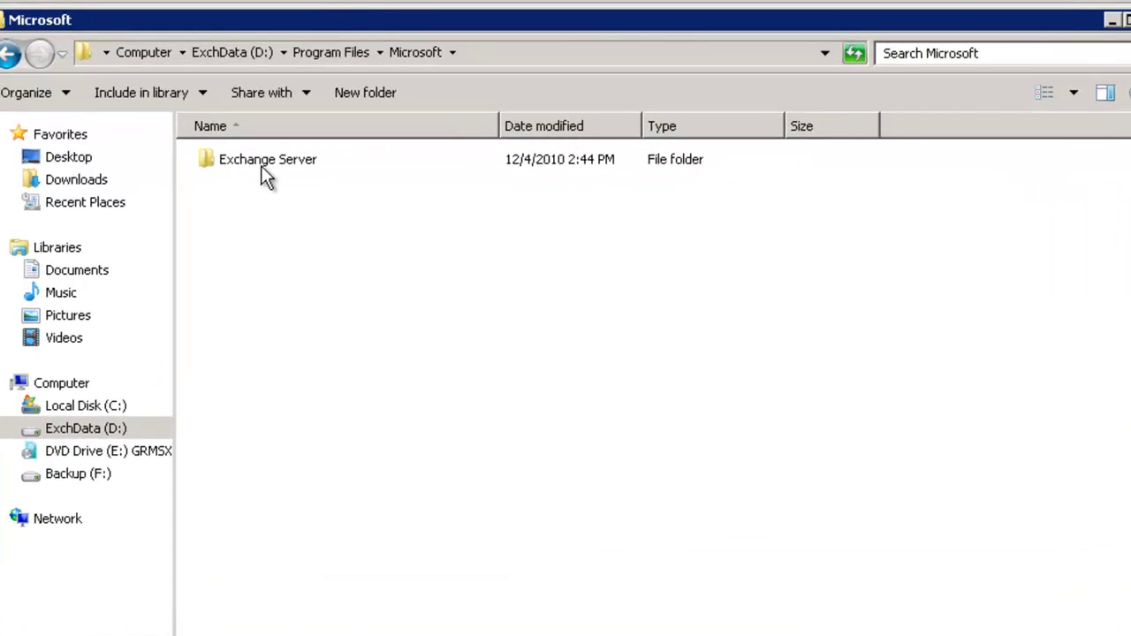
double_click(243, 166)
double_click(234, 166)
double_click(224, 165)
click(224, 165)
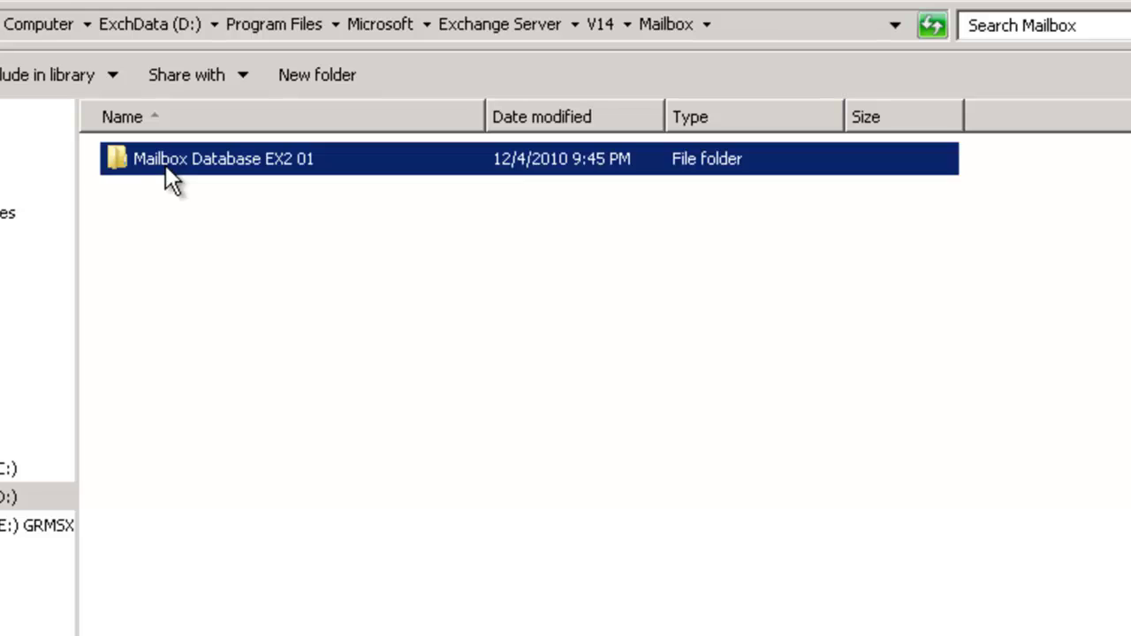
double_click(166, 168)
Rename the database file to Mailbox Database EX2 01.edb.old, accept the extension change, and close Explorer.
click(273, 193)
click(358, 193)
click(363, 193)
text(.old)
key(Return)
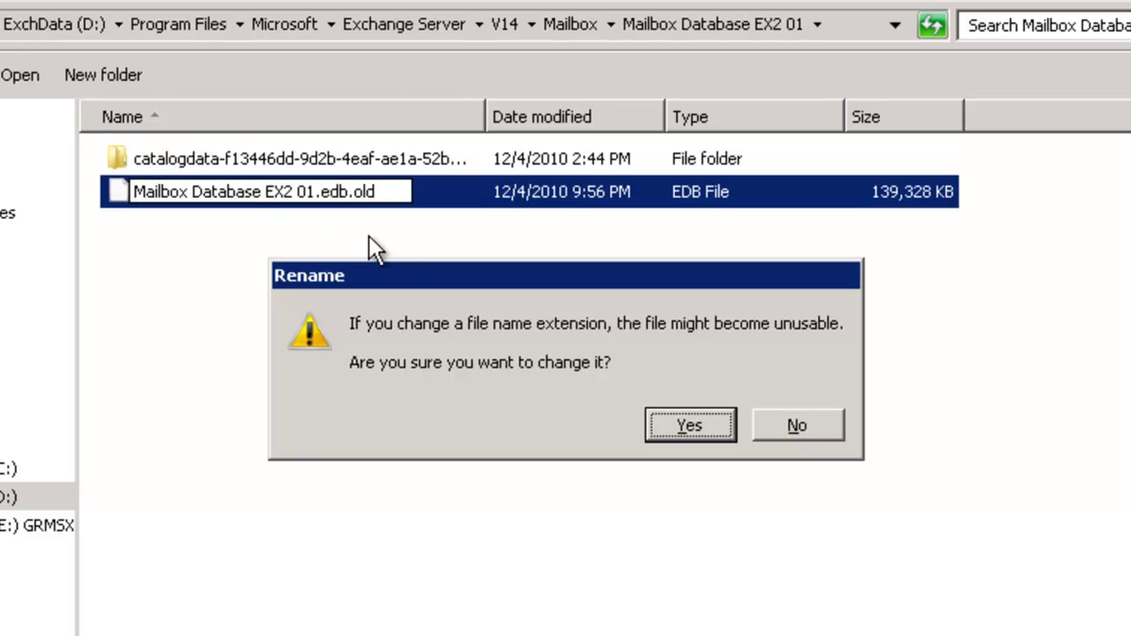
click(673, 425)
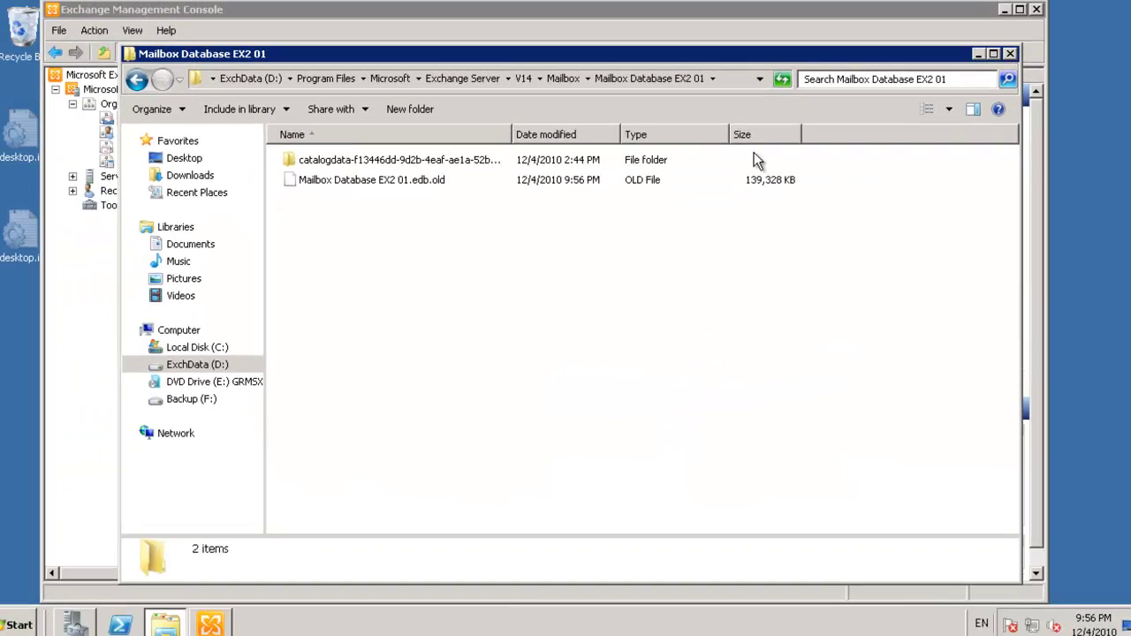
click(1002, 51)
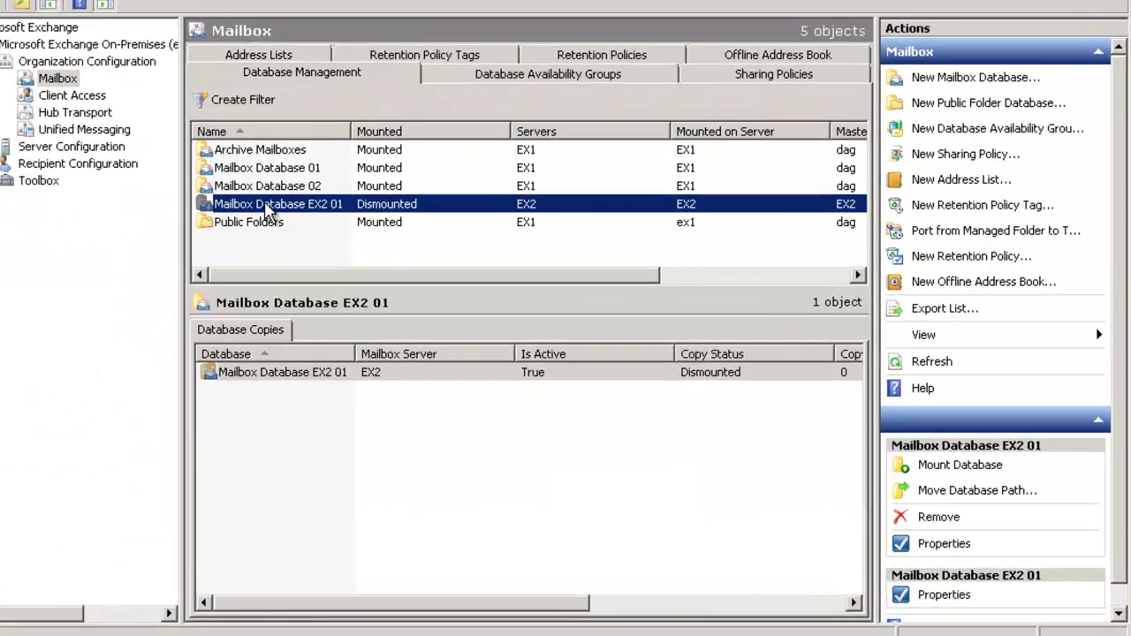
right_click(318, 224)
click(377, 233)
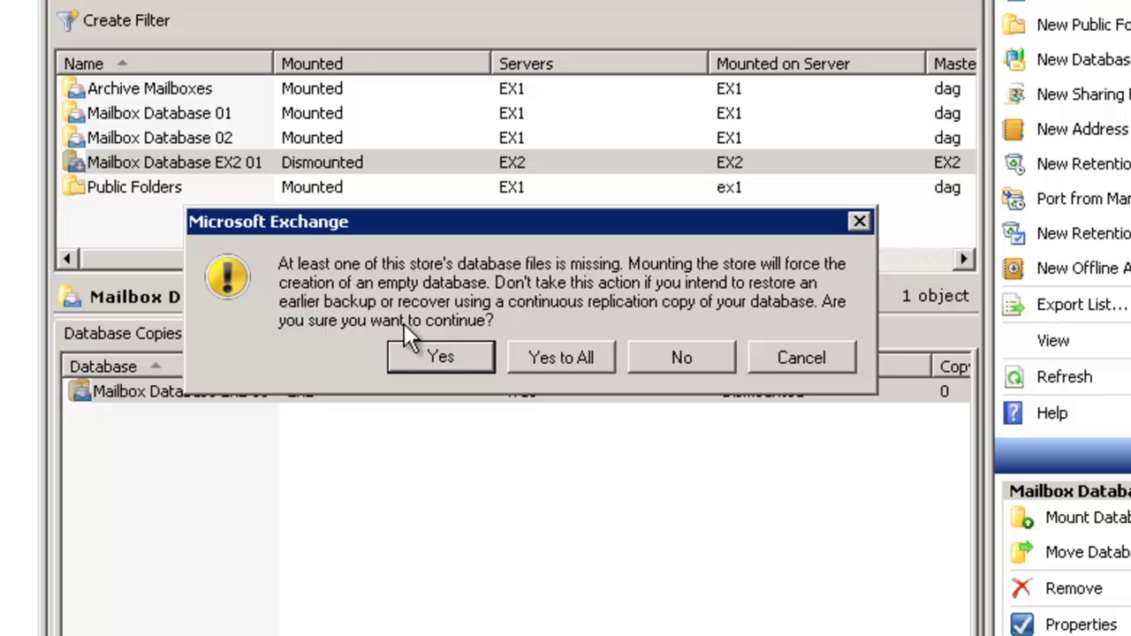
click(684, 357)
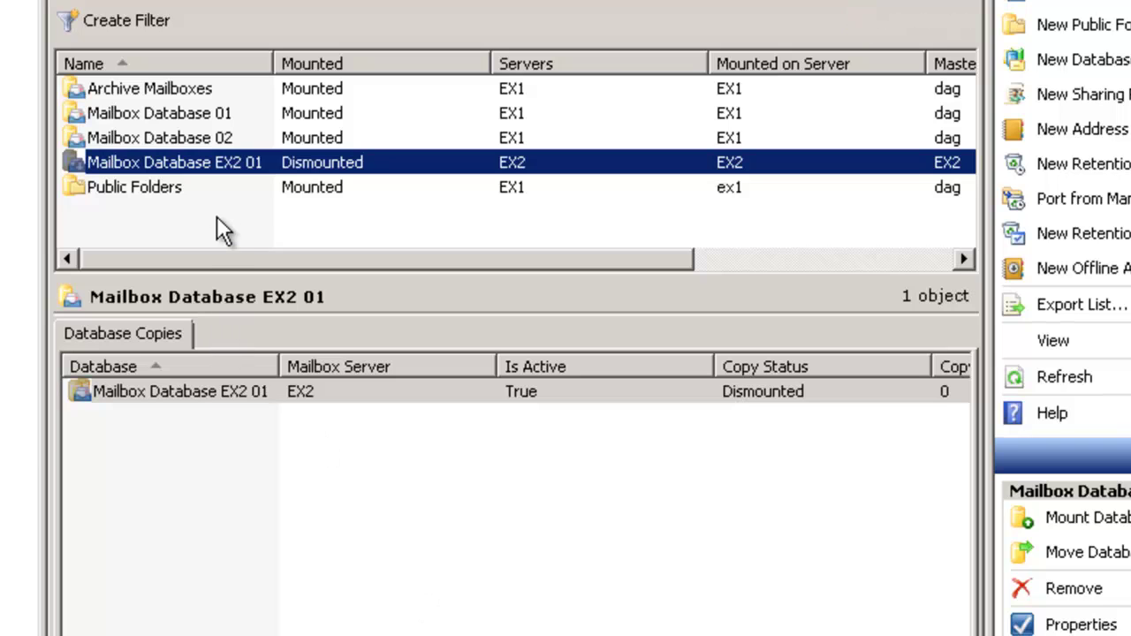
Allow Mailbox Database EX2 01 to be overwritten by a restore on its Maintenance tab, then minimize the console.
right_click(233, 163)
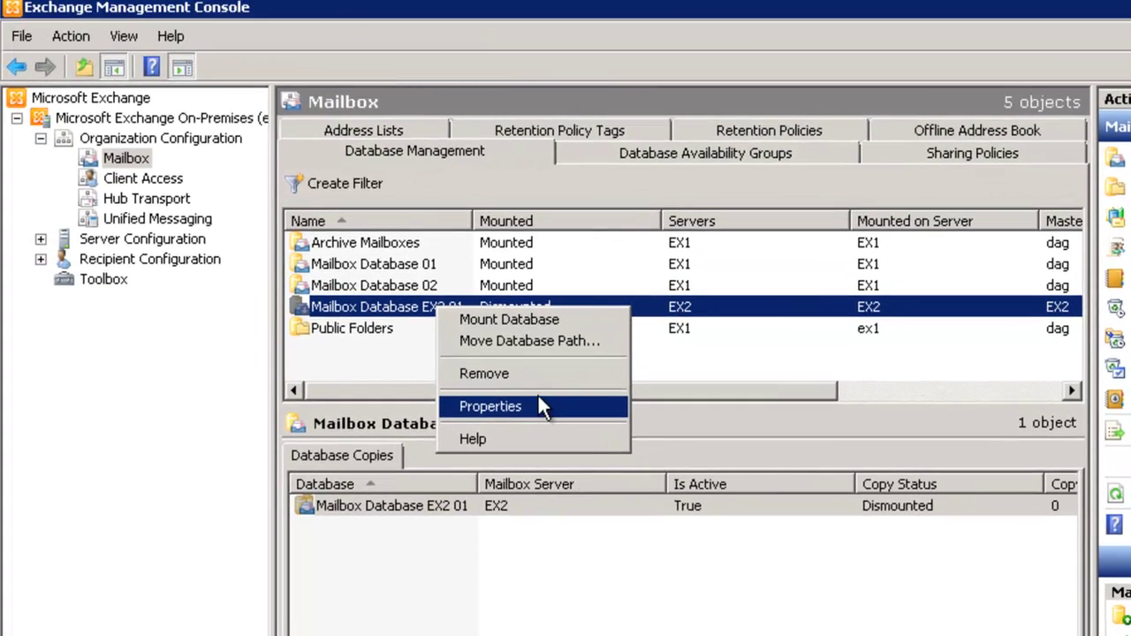
click(539, 406)
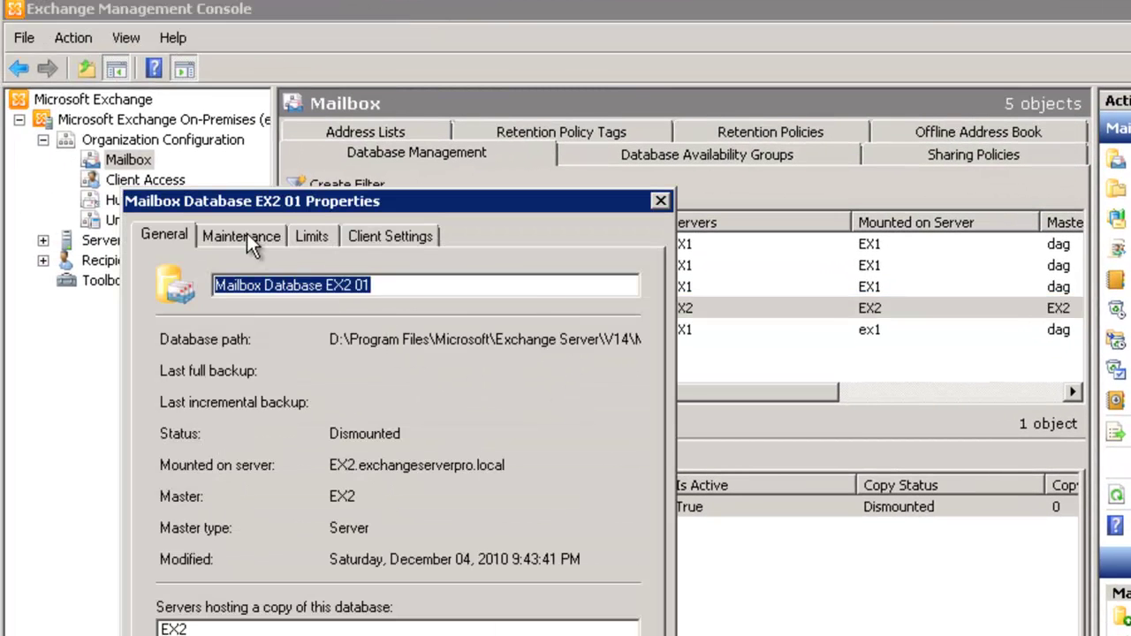
click(247, 236)
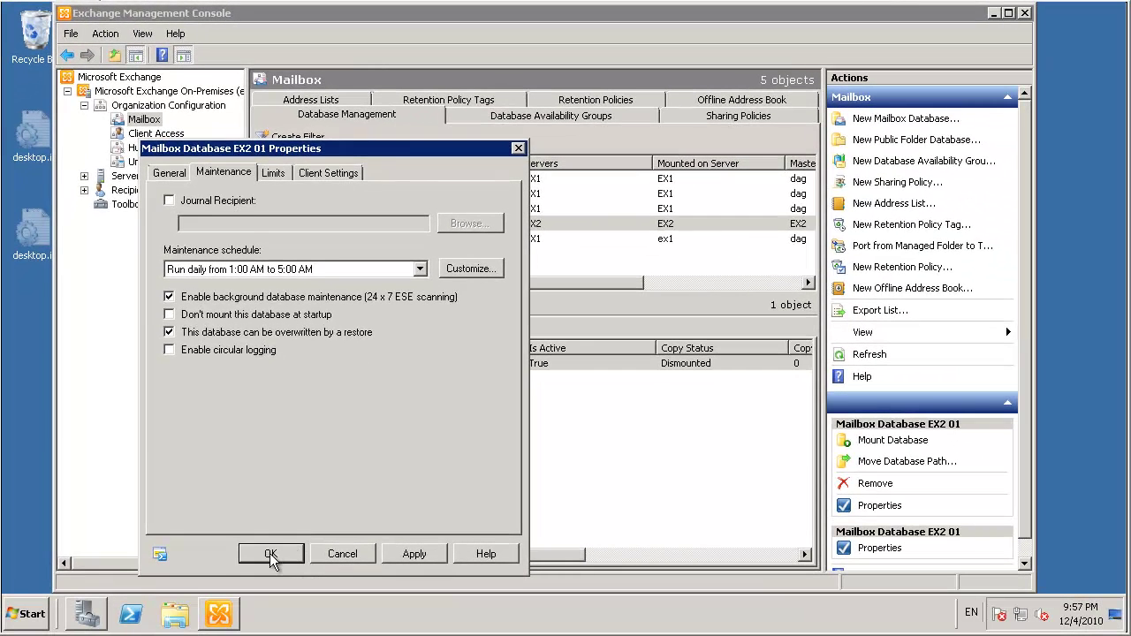
click(270, 554)
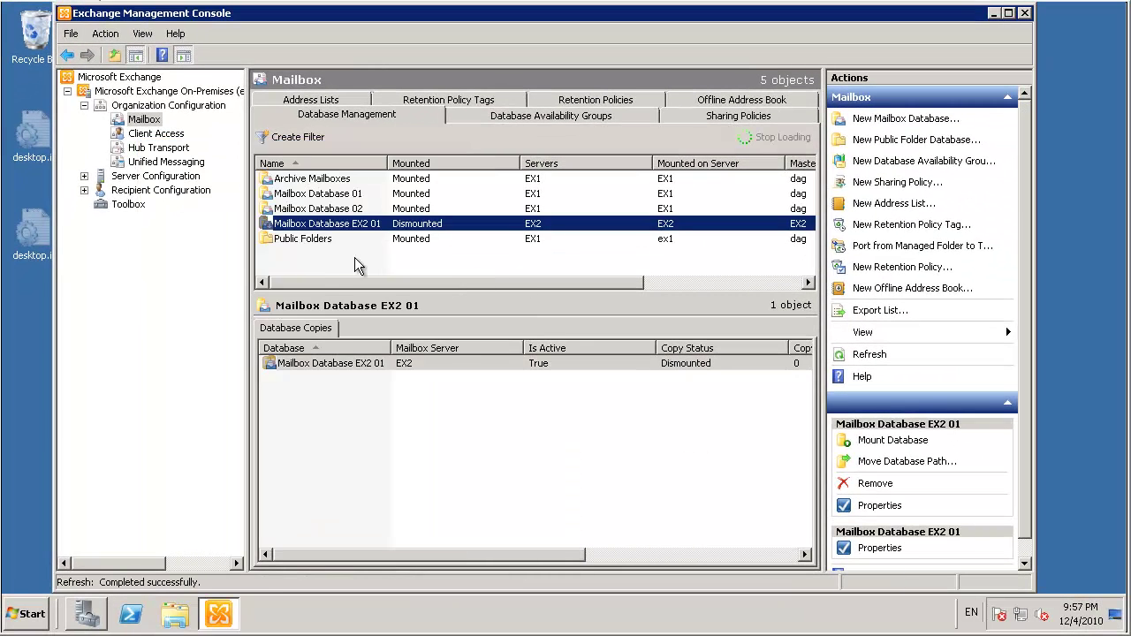
click(995, 13)
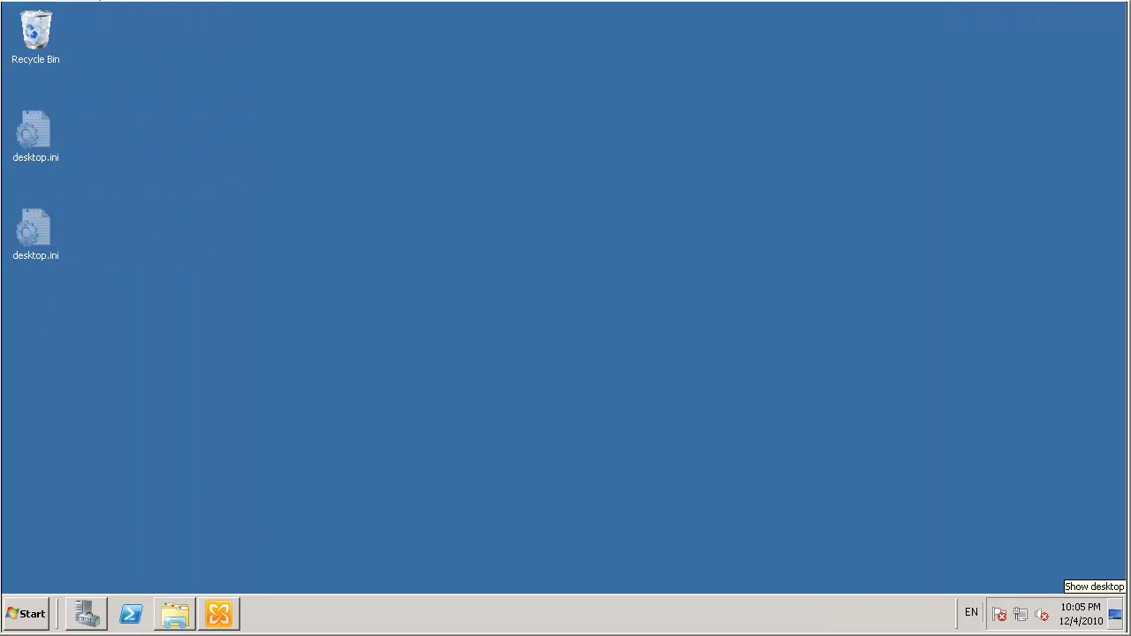
click(35, 616)
Launch Windows Server Backup and start a recovery from backups stored on this server.
click(92, 313)
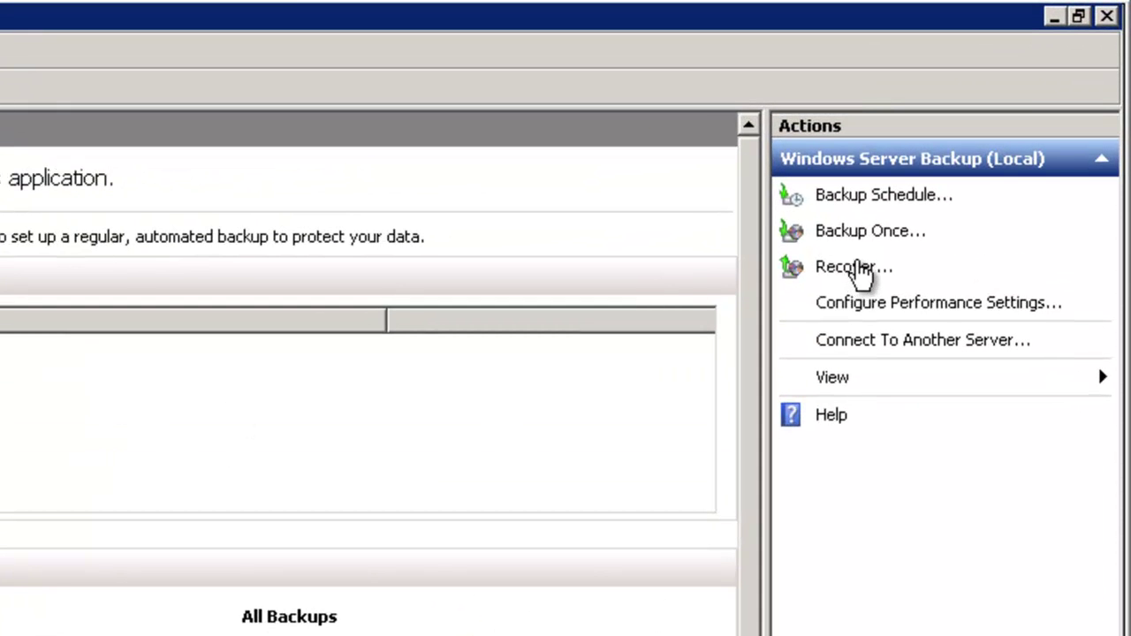
click(861, 267)
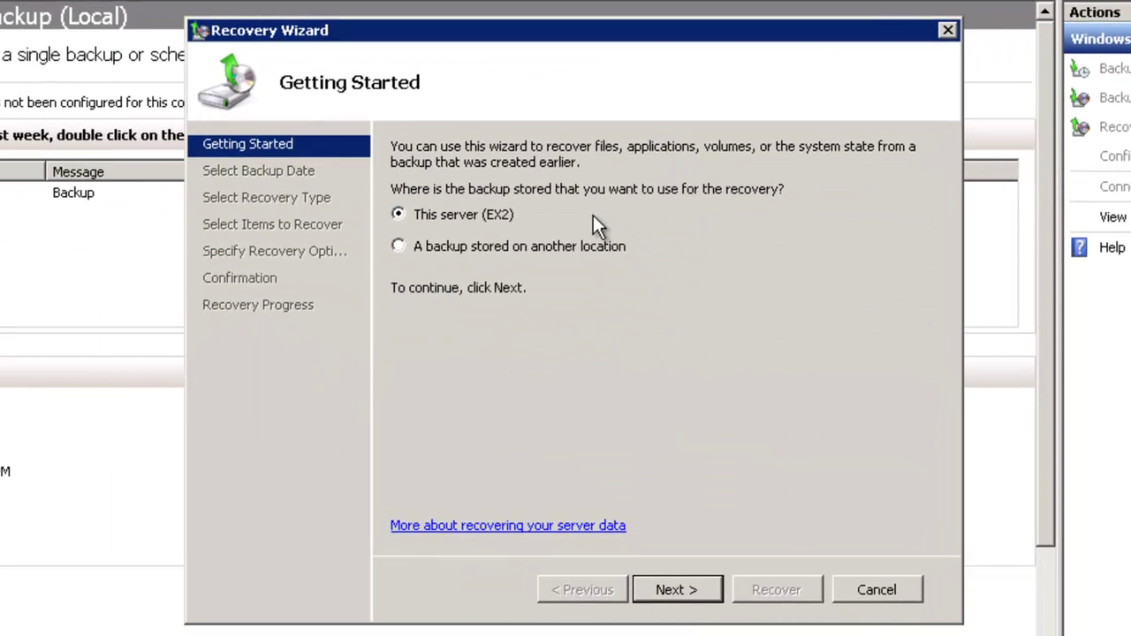
click(663, 592)
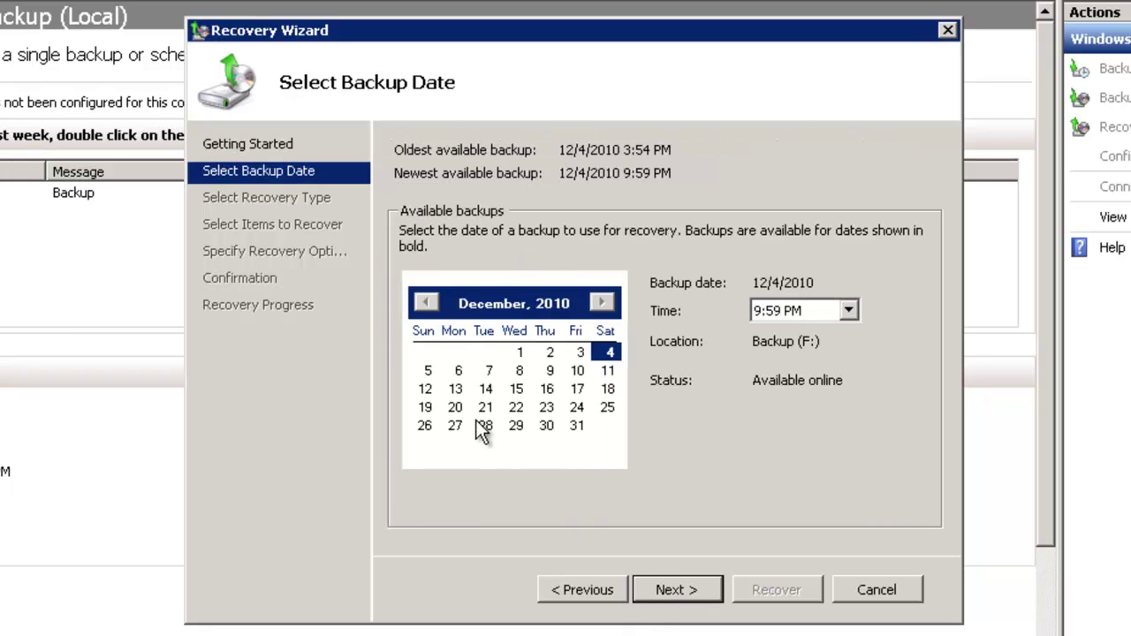
Pick the December 4 backup at 9:59 PM after checking December 9, 6 and 13.
click(550, 371)
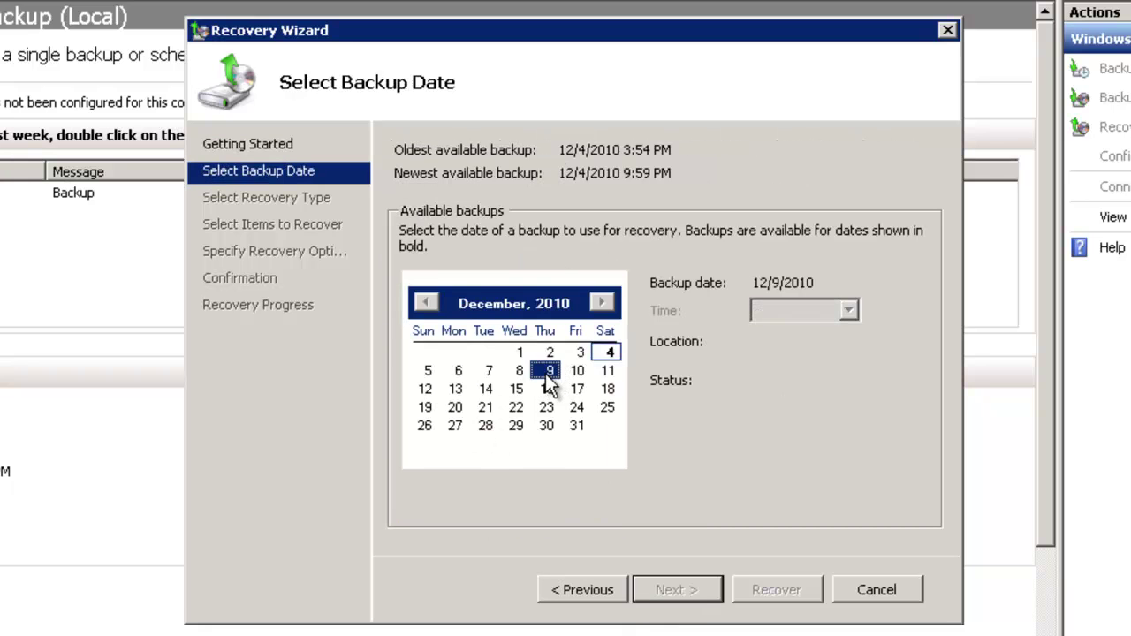
click(458, 370)
click(455, 389)
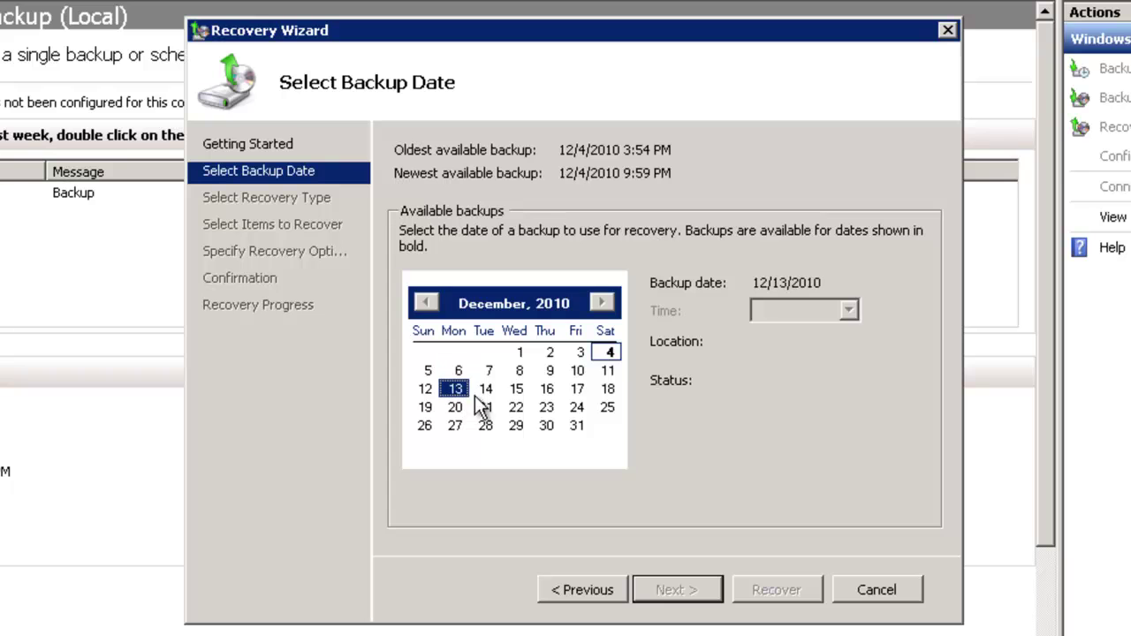
click(608, 353)
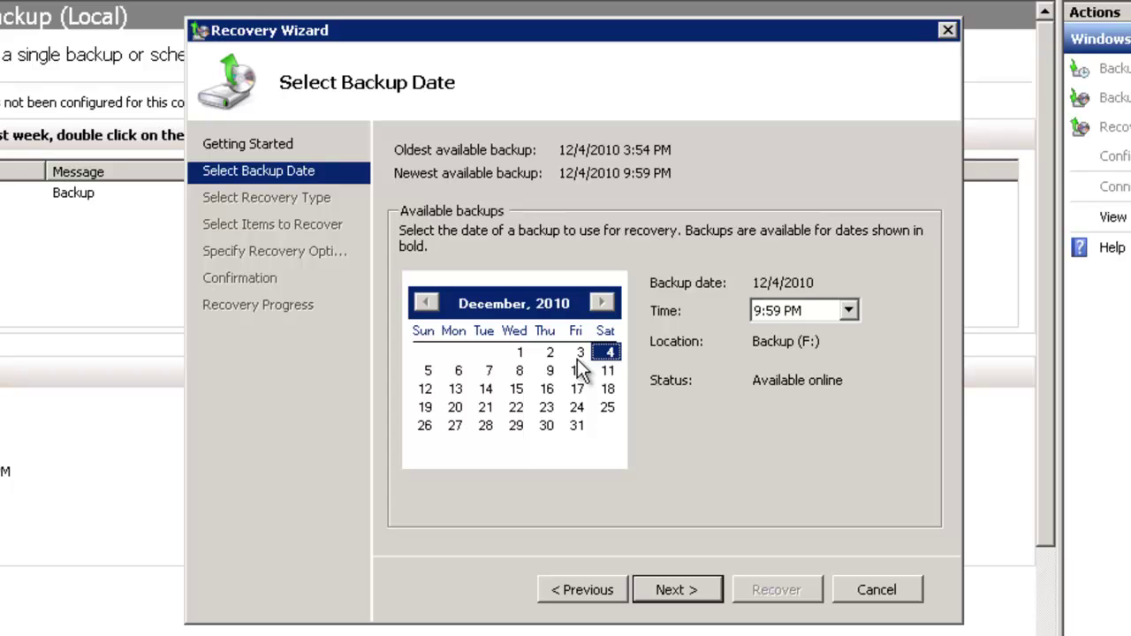
click(849, 311)
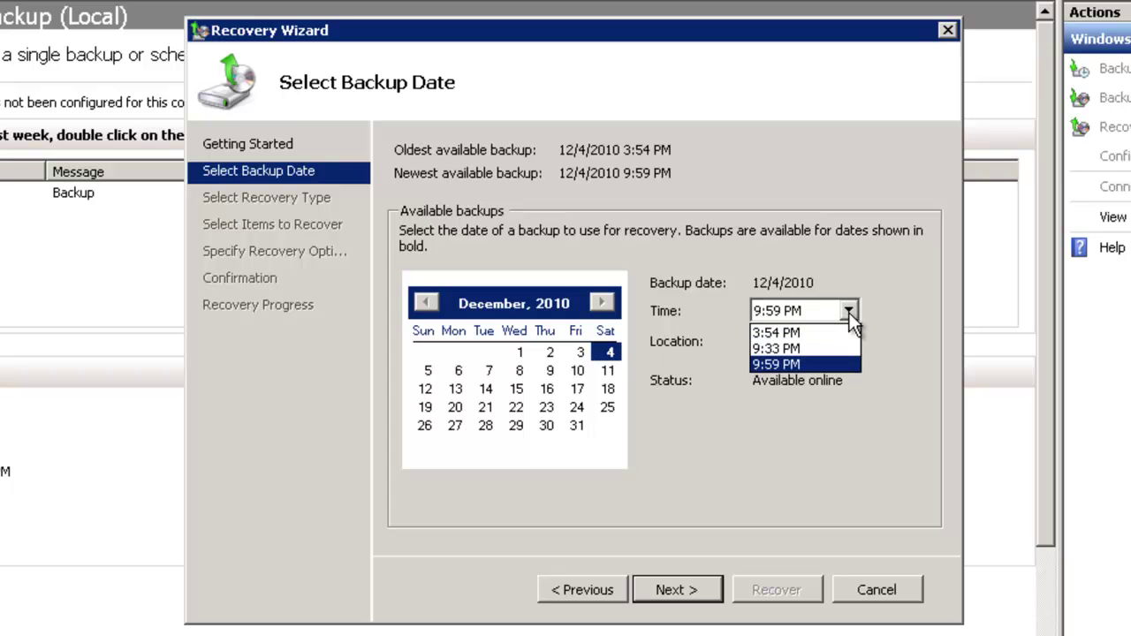
click(780, 365)
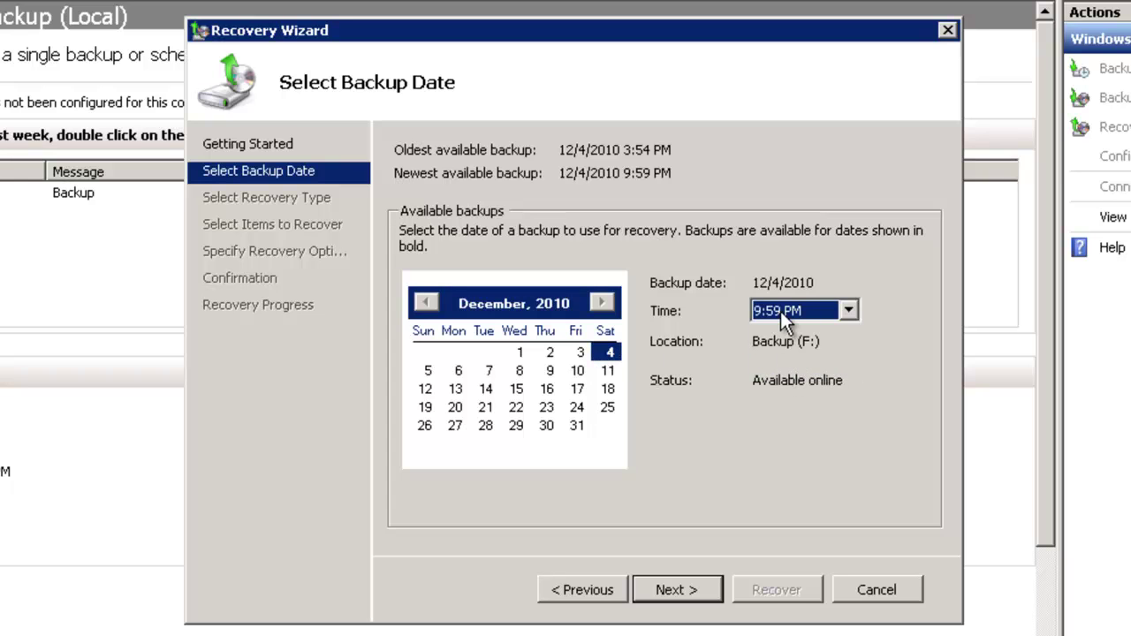
Choose Applications as the type of data to recover.
click(676, 594)
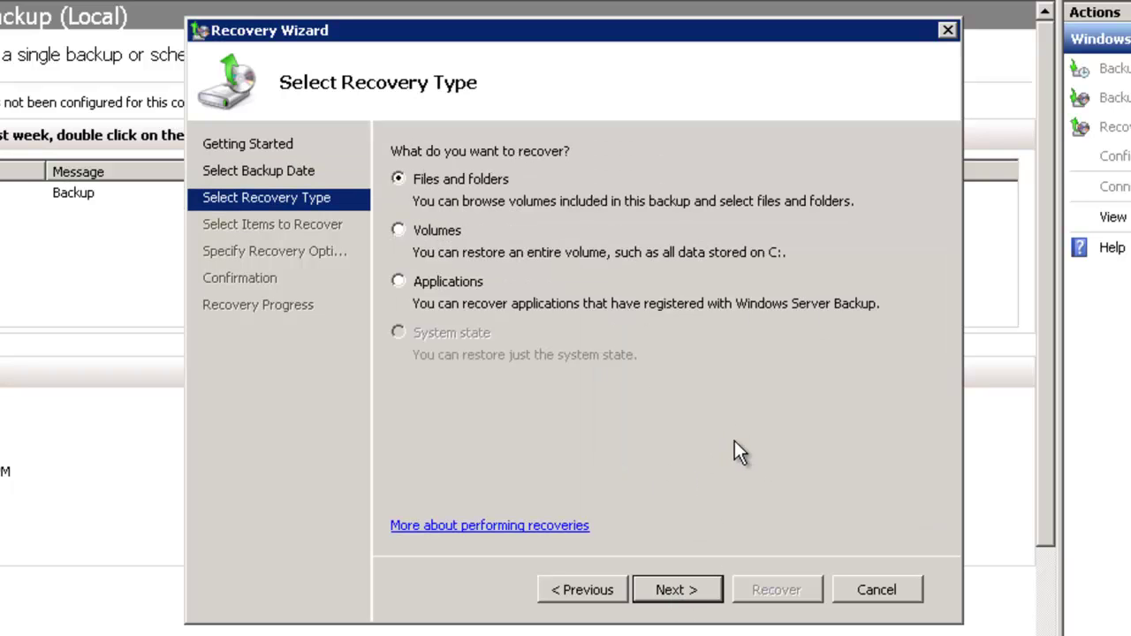
click(398, 281)
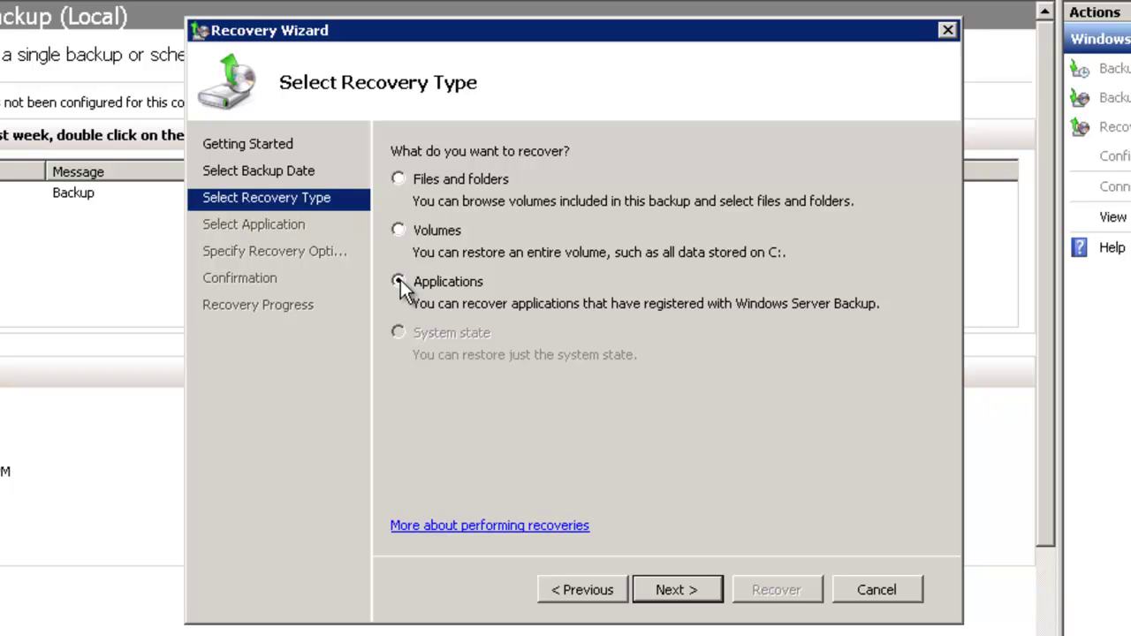
click(684, 589)
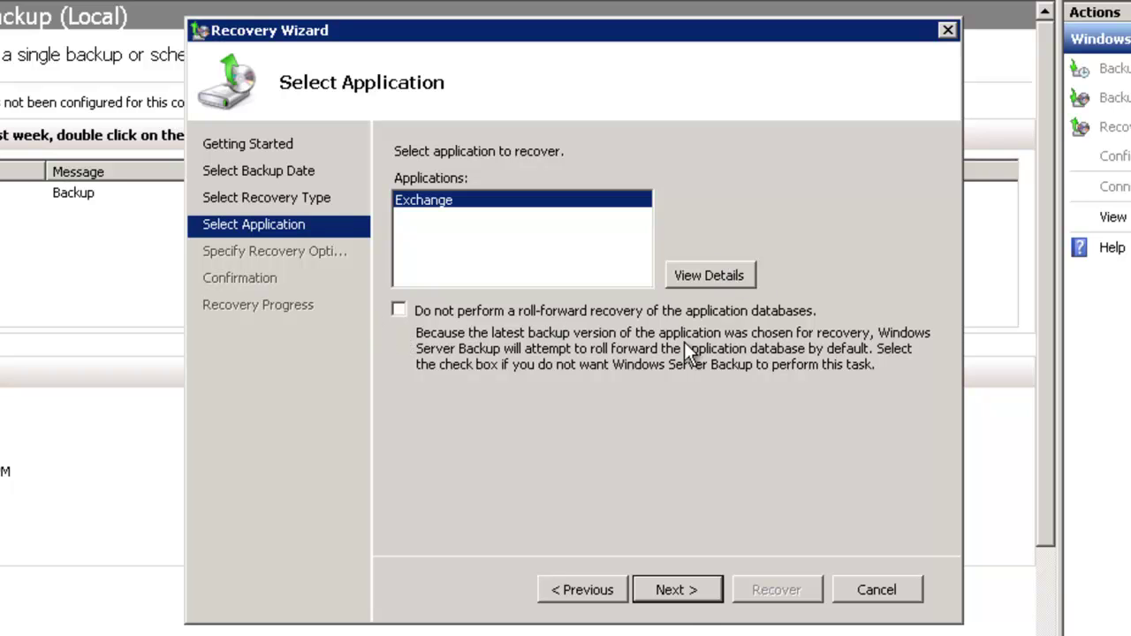
Recover Exchange to its original location and close the wizard once it completes.
click(677, 590)
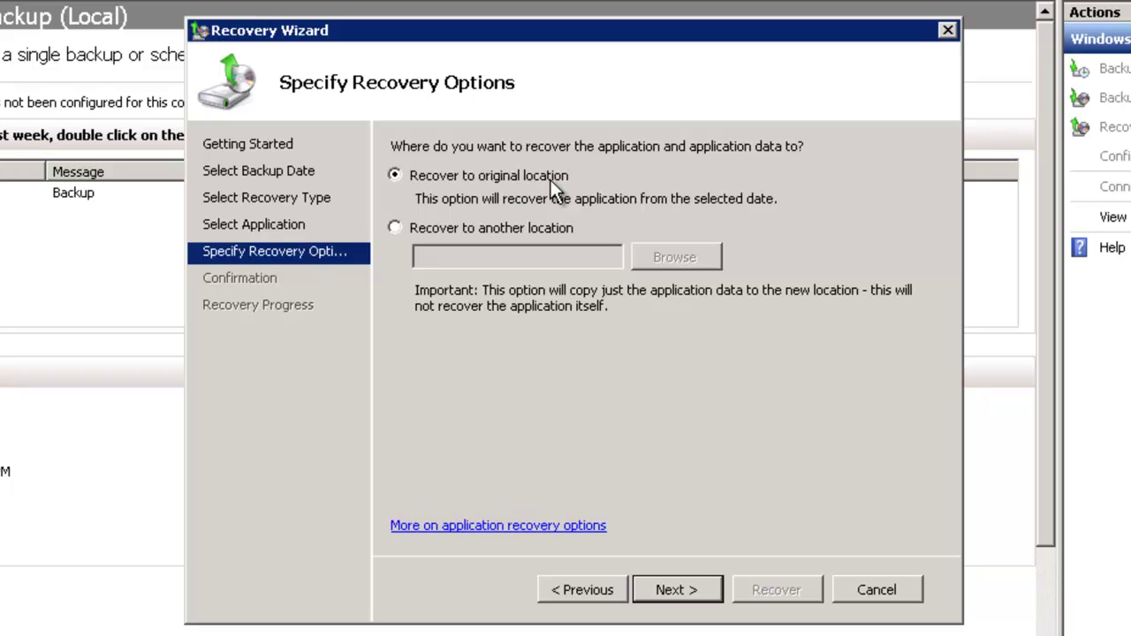
click(683, 591)
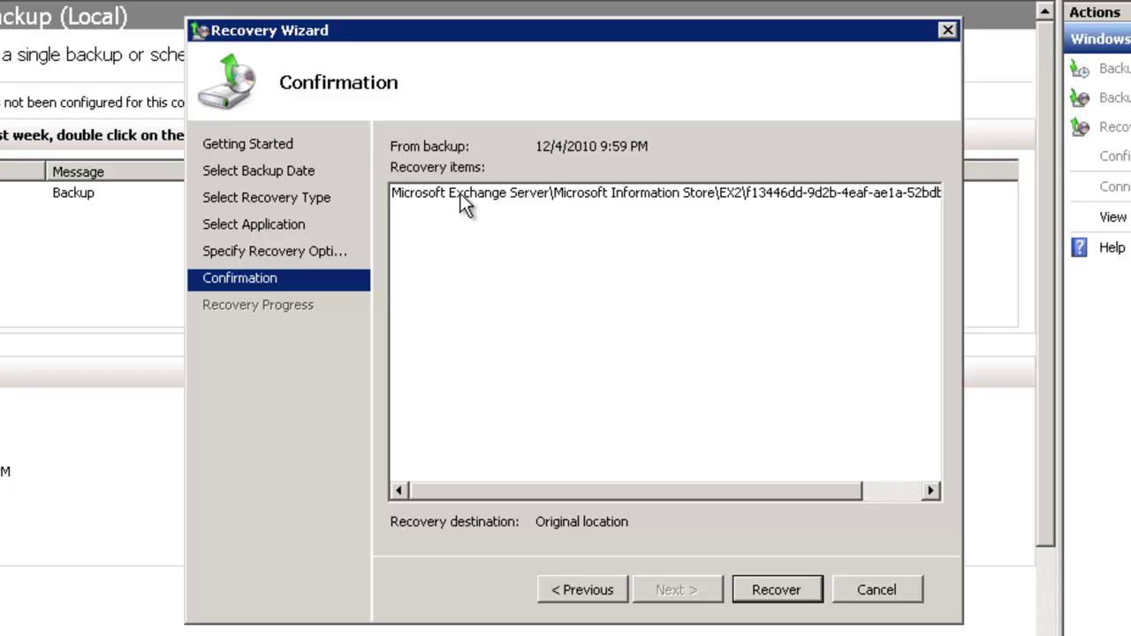
click(778, 589)
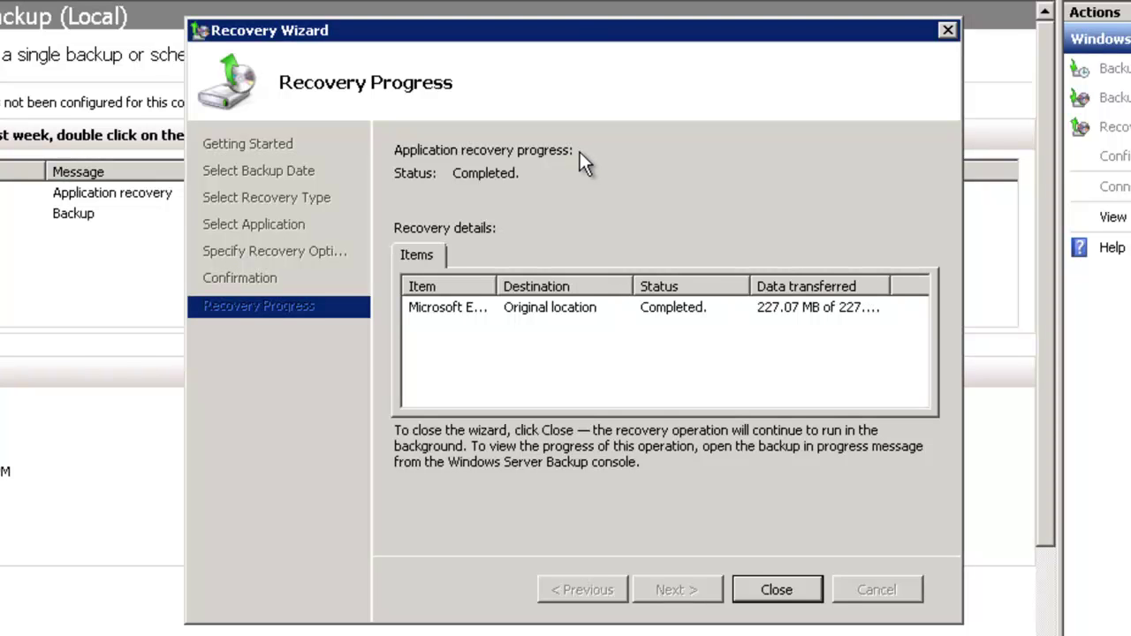
click(776, 590)
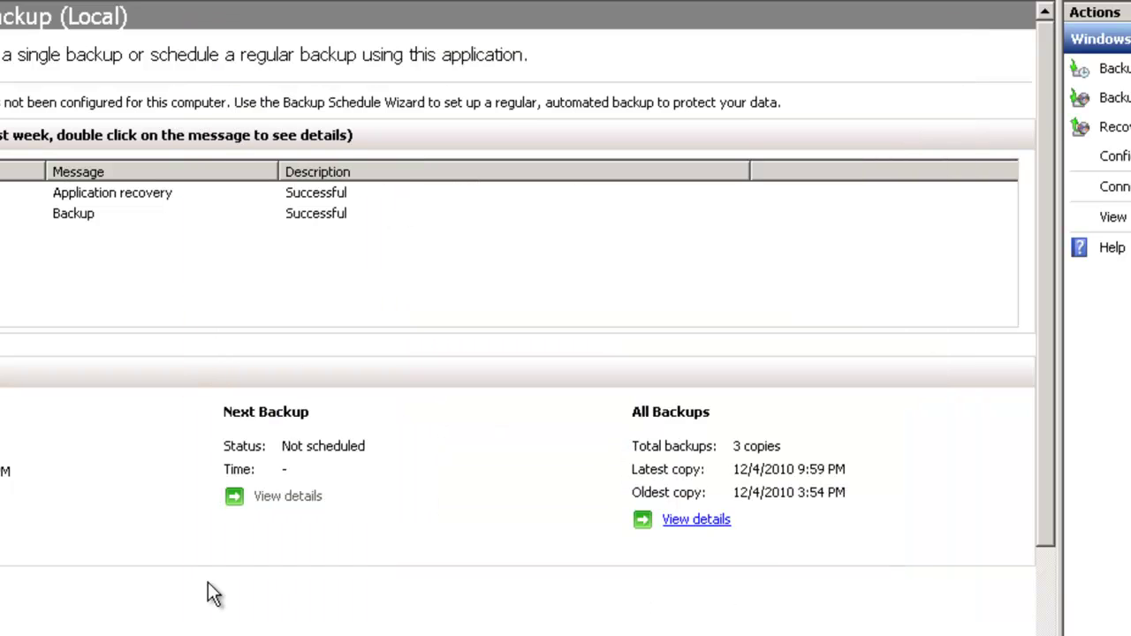
Open Event Viewer's Application log and enlarge the event list pane.
key(super)
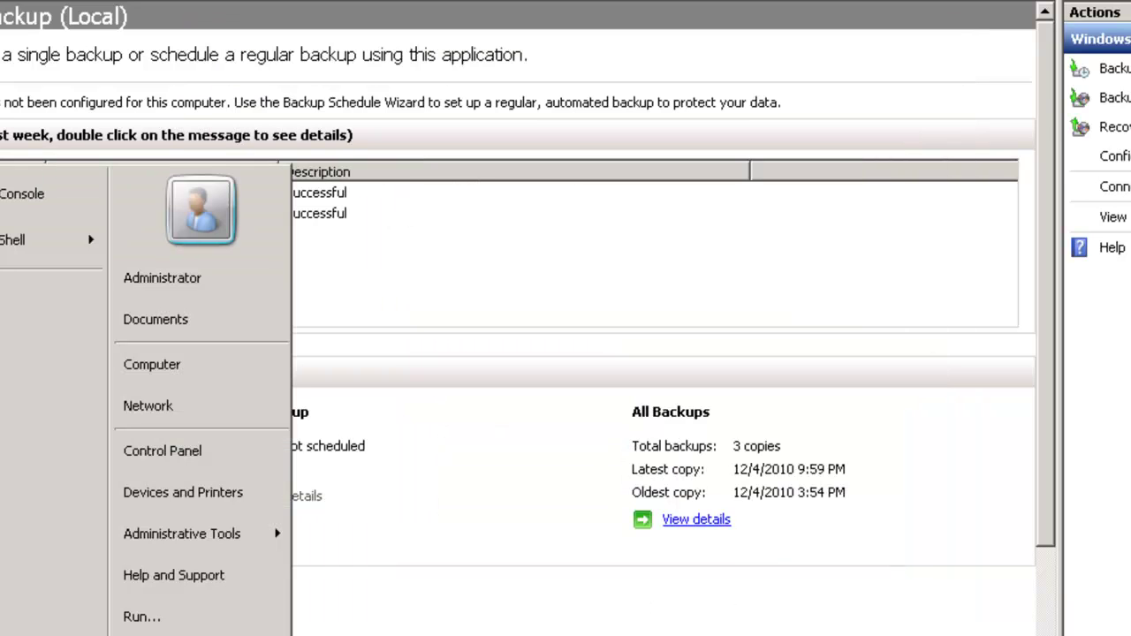
key(Escape)
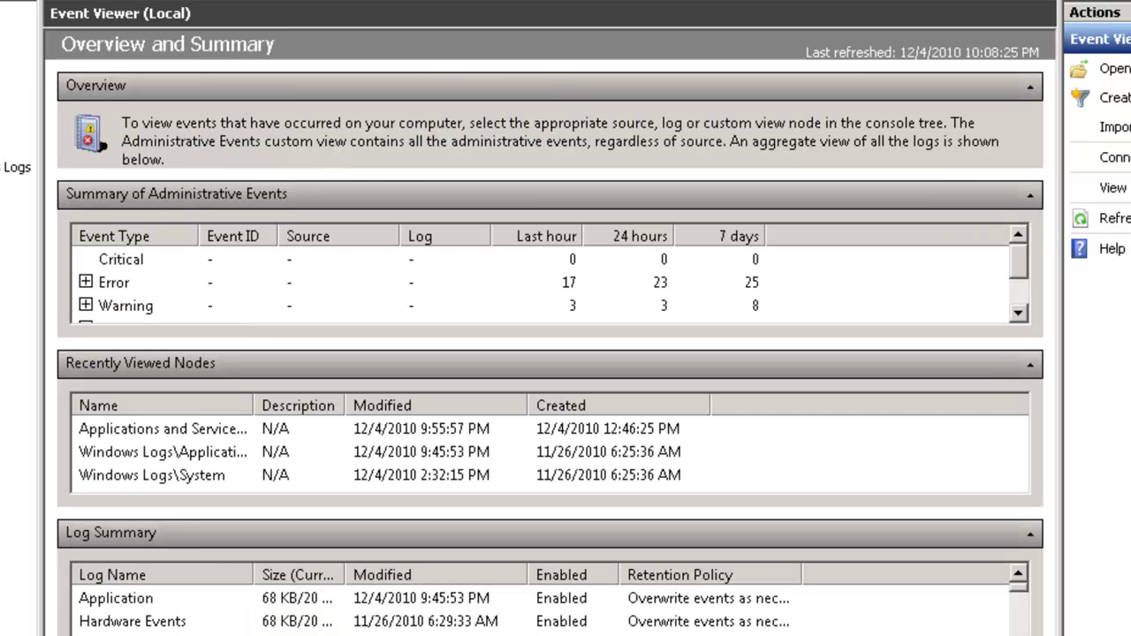
double_click(163, 451)
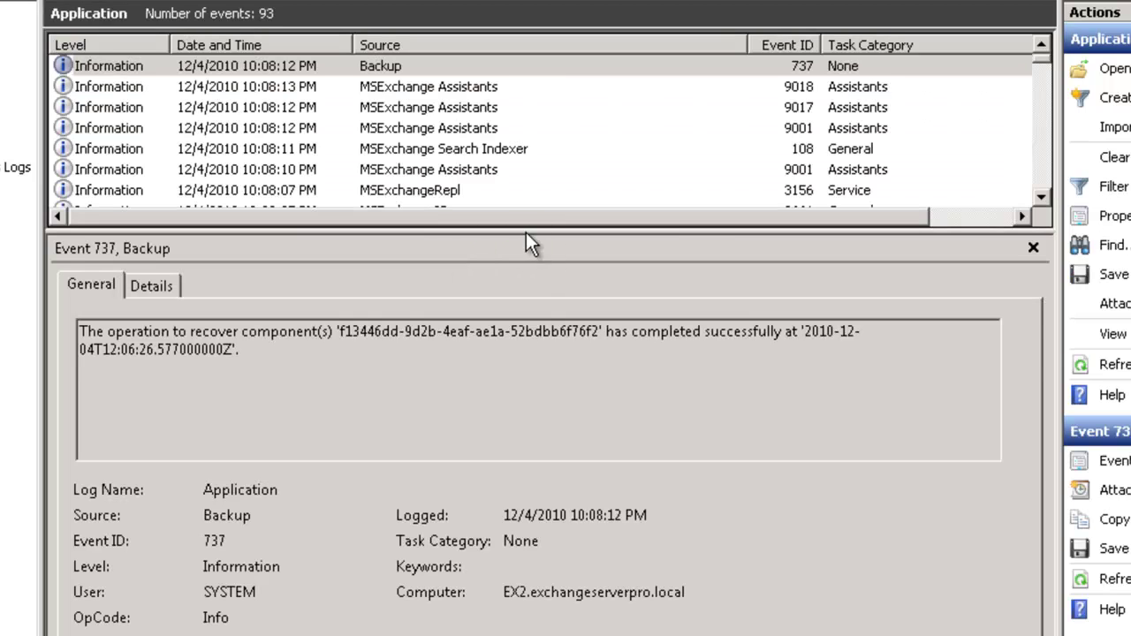
drag(525, 232, 523, 369)
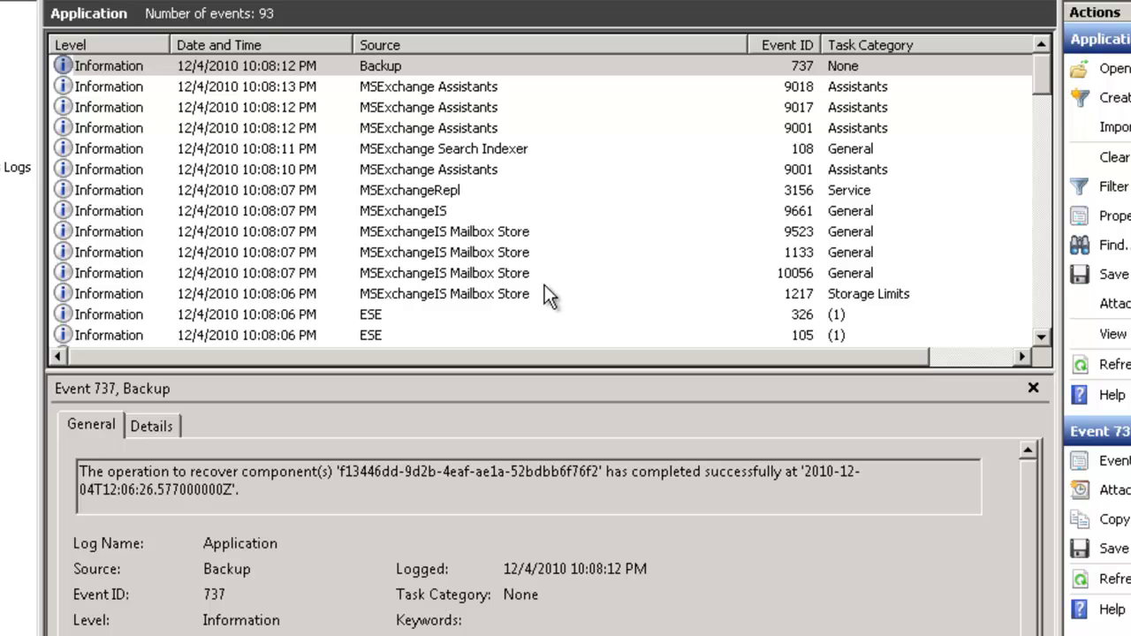
click(528, 291)
Scroll to event 9725 and highlight its restore description.
scroll(553, 281, down, 4)
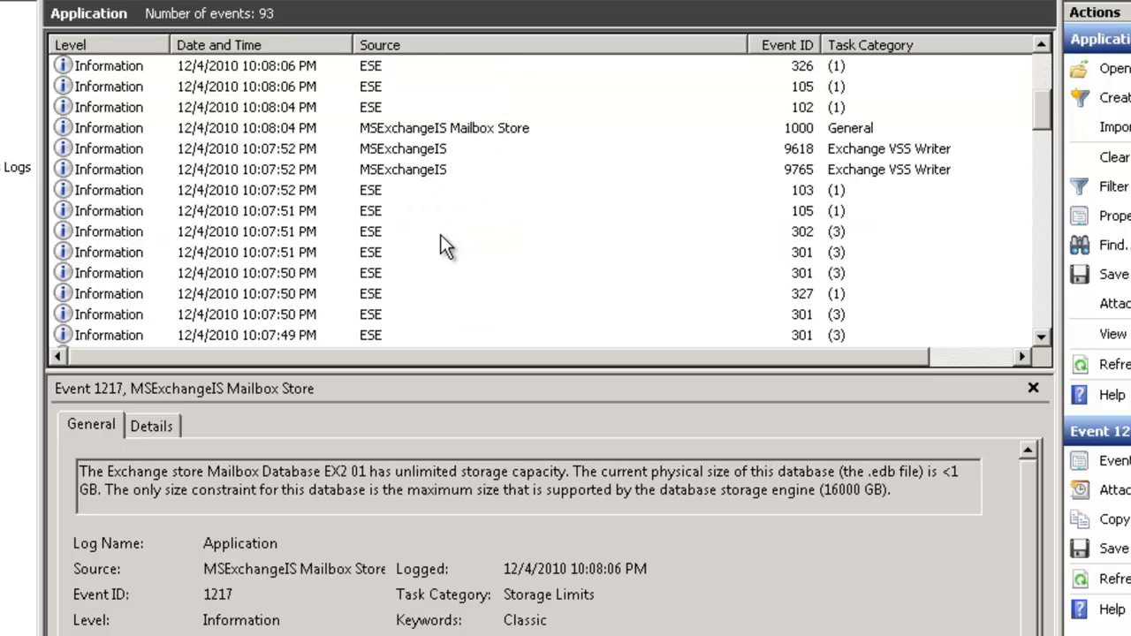
scroll(455, 234, down, 4)
scroll(468, 231, down, 1)
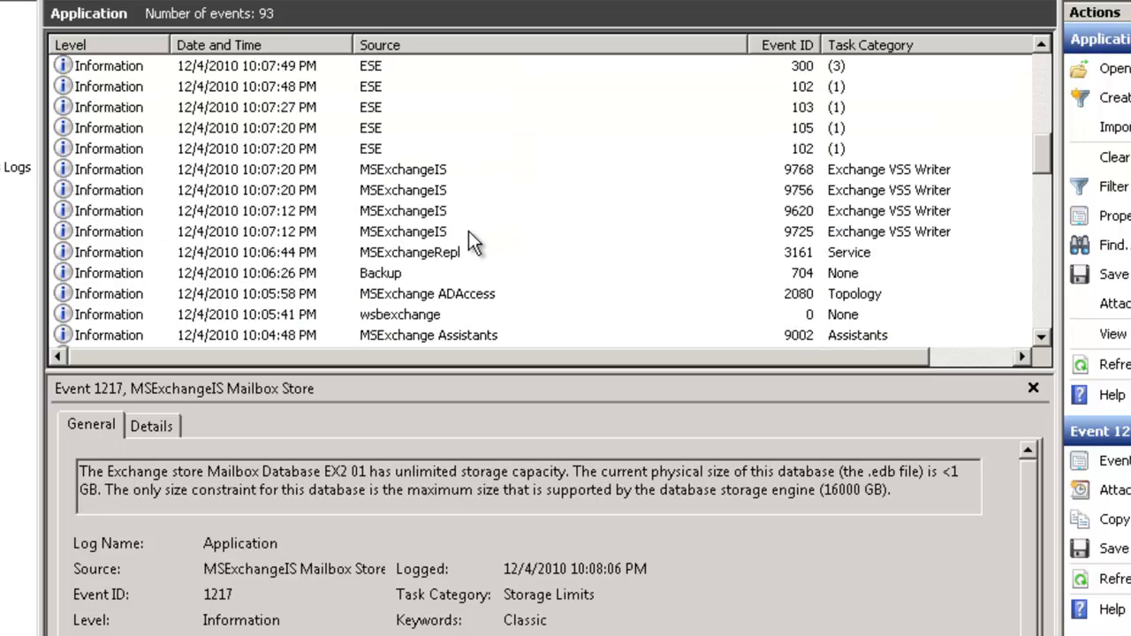
scroll(504, 231, down, 1)
click(442, 168)
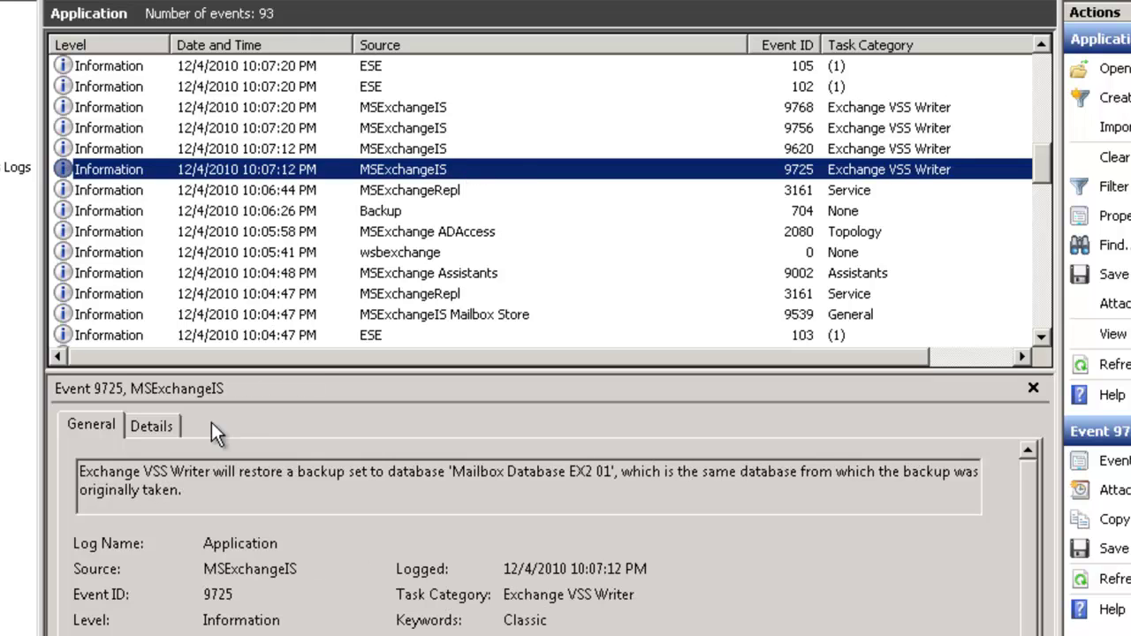
click(80, 472)
drag(80, 472, 221, 484)
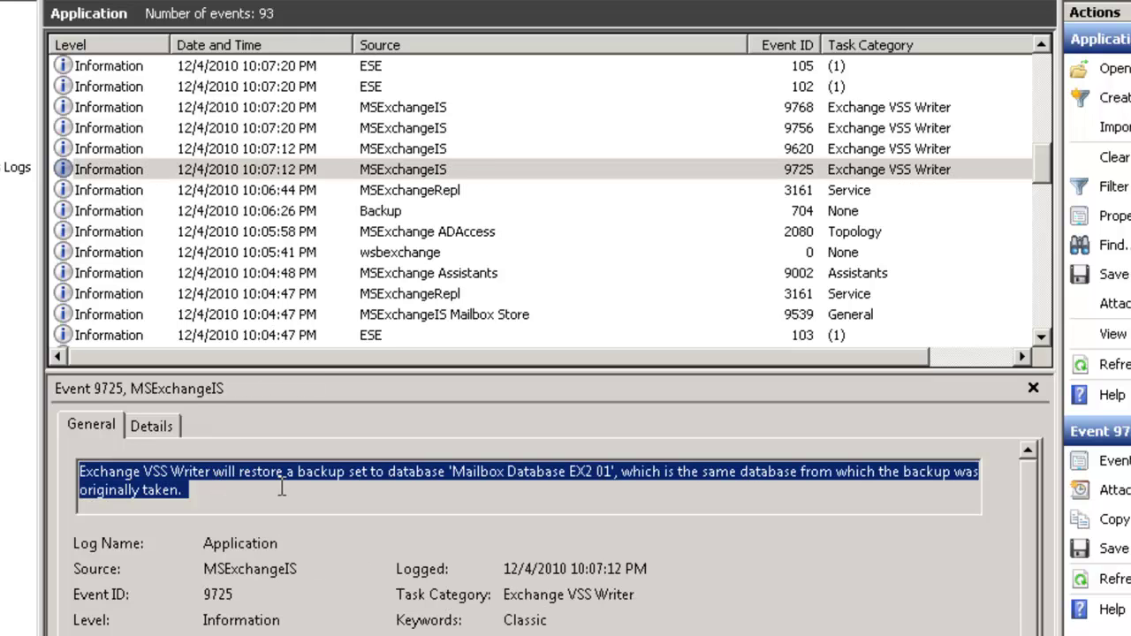
Inspect events 9620, 9756 and 9768, highlighting the successful restore and database recovery text.
click(408, 149)
click(410, 130)
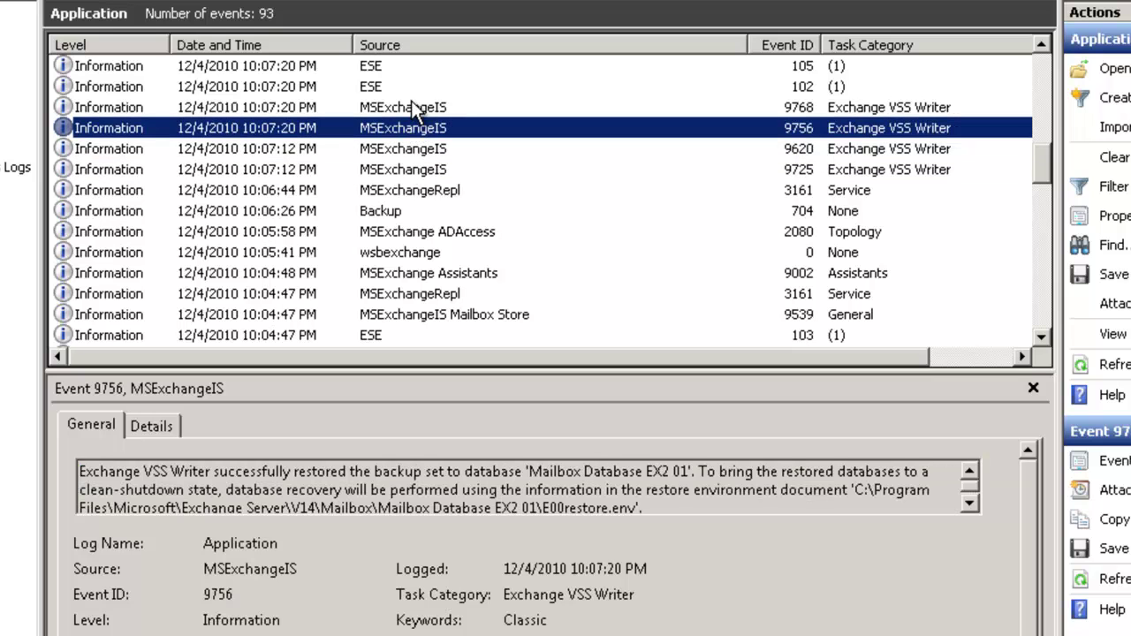
click(411, 107)
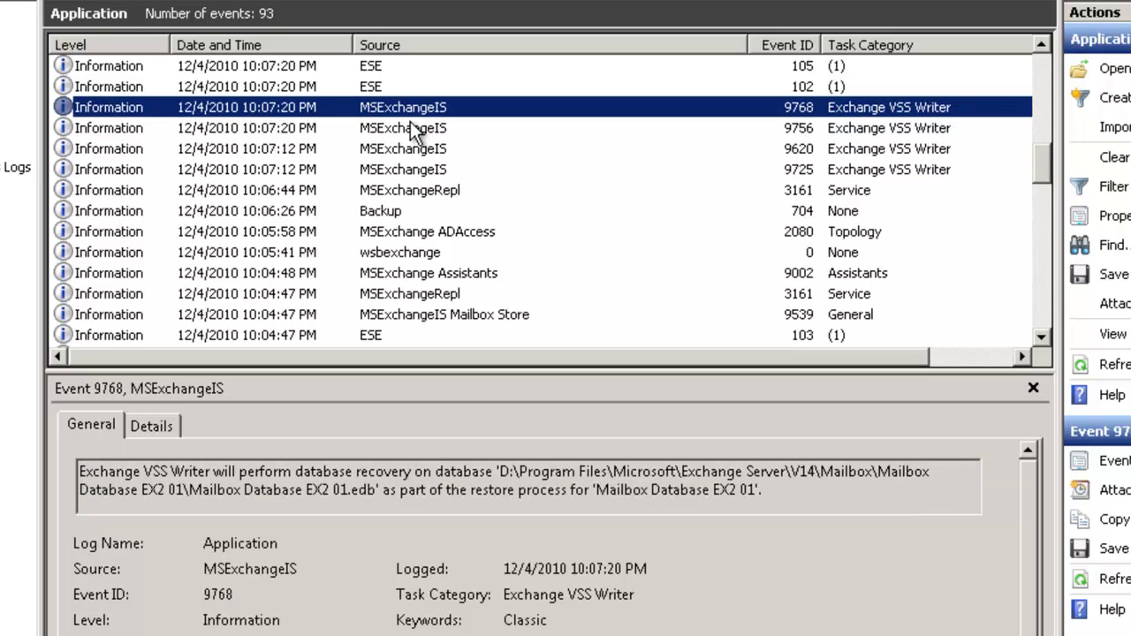
click(412, 131)
drag(80, 471, 425, 471)
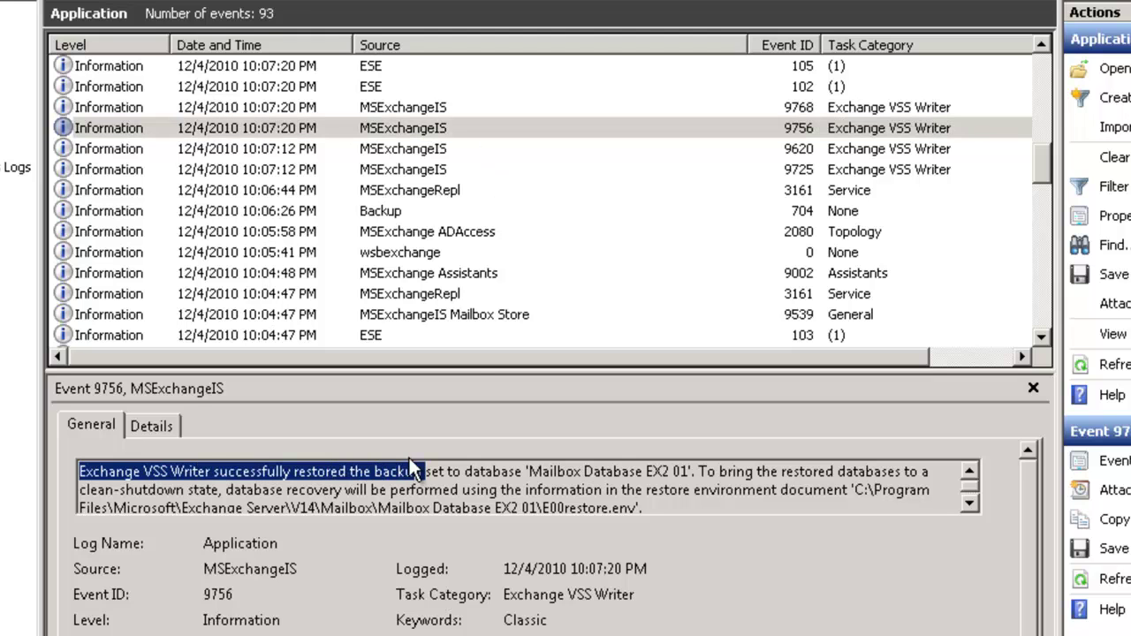
key(ctrl+a)
click(428, 107)
drag(292, 471, 470, 475)
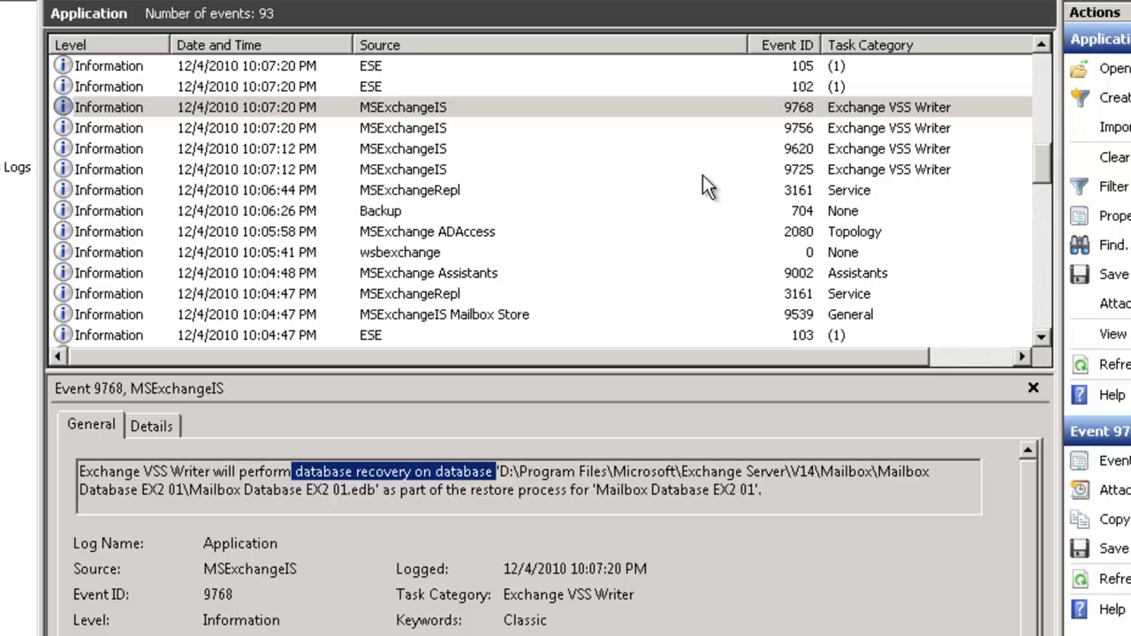
click(449, 107)
scroll(411, 172, up, 2)
scroll(404, 170, up, 4)
Review events 103, 9765 and 9618, highlighting 9765's 'successfully completed database recovery' text.
click(391, 196)
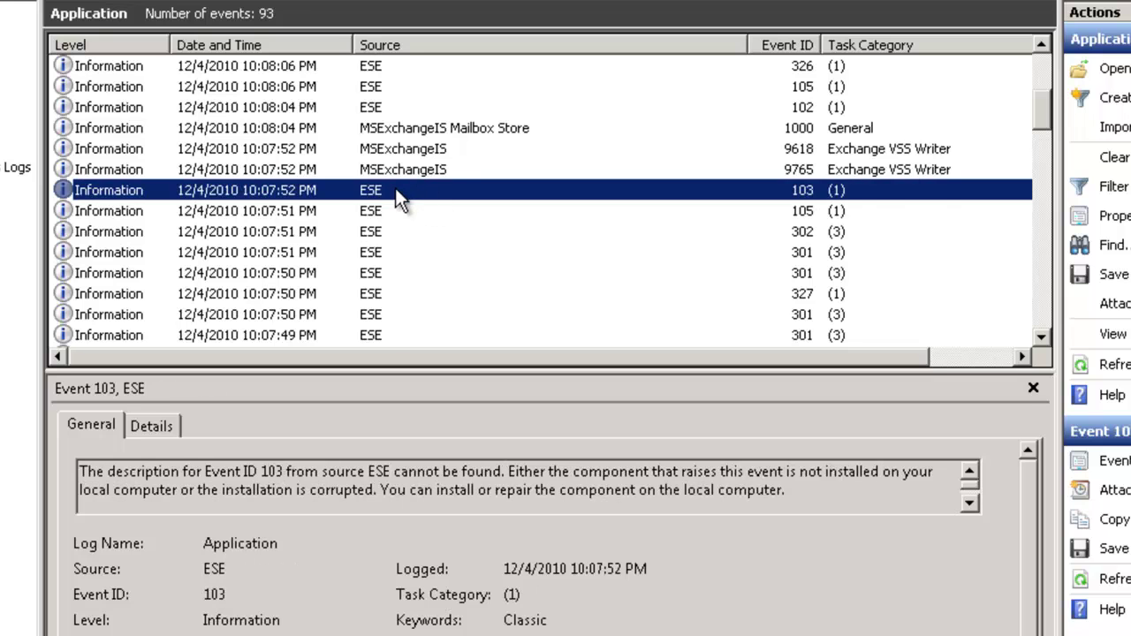
click(394, 169)
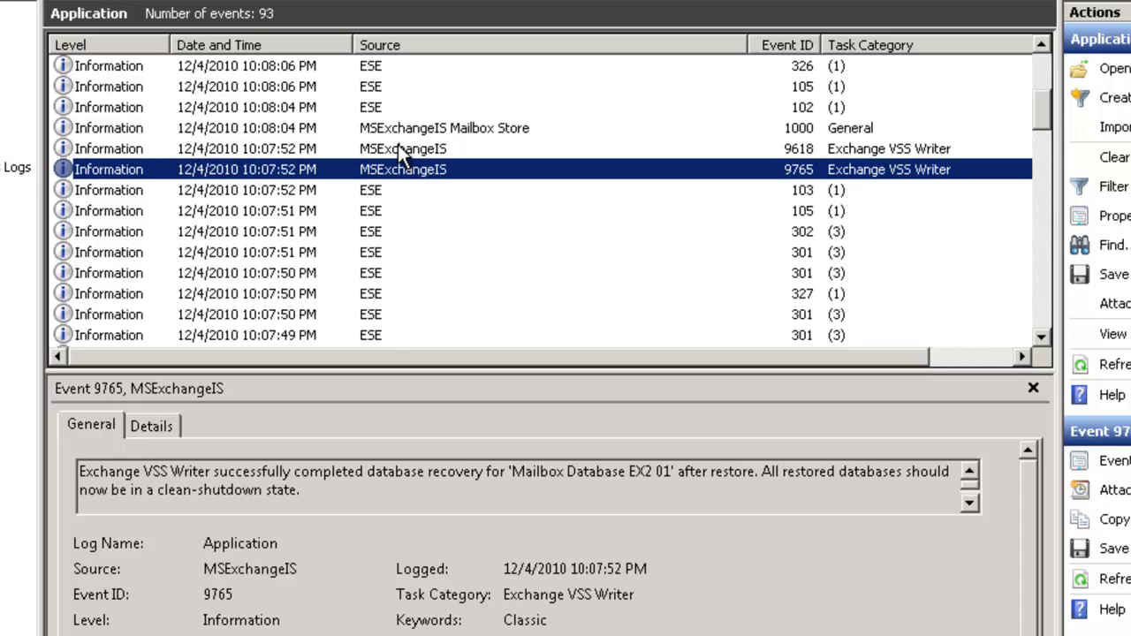
click(398, 146)
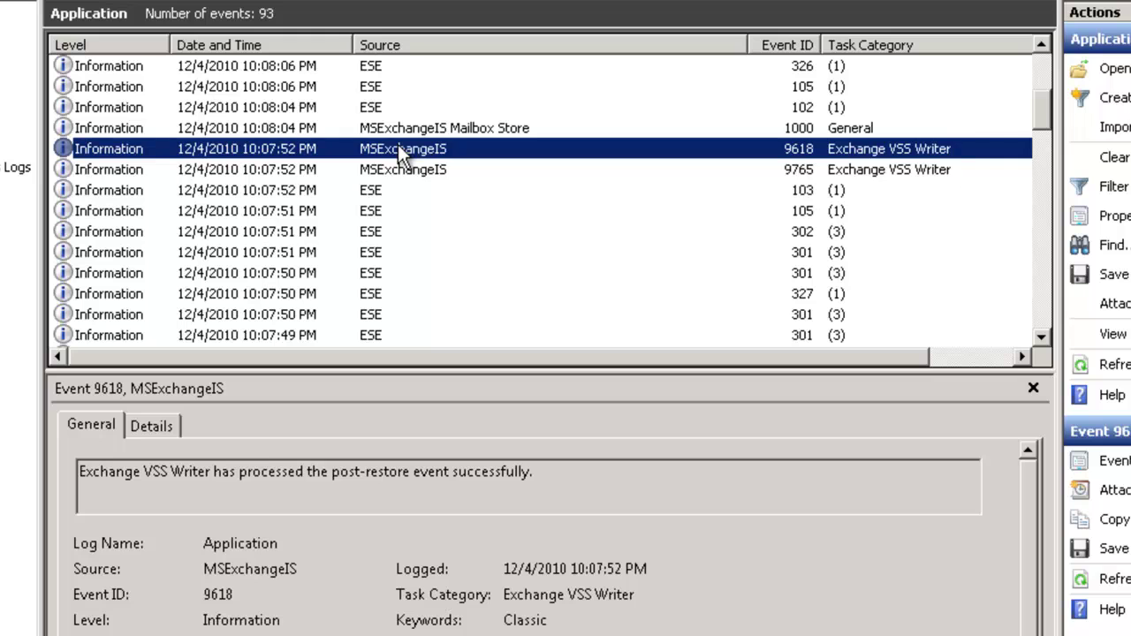
click(399, 171)
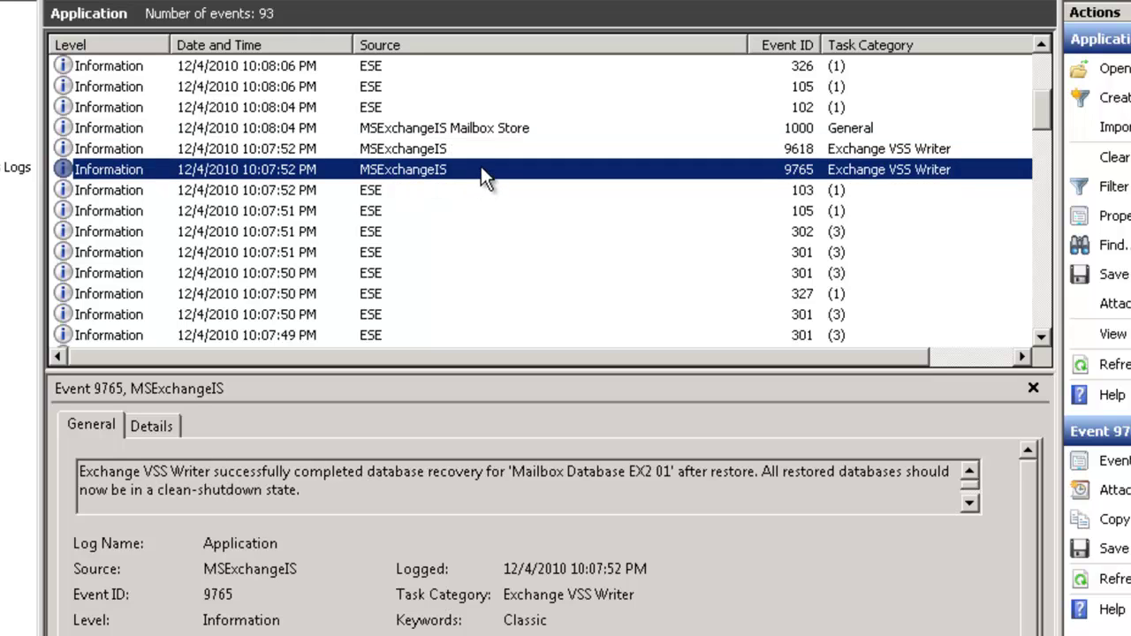
drag(239, 471, 509, 472)
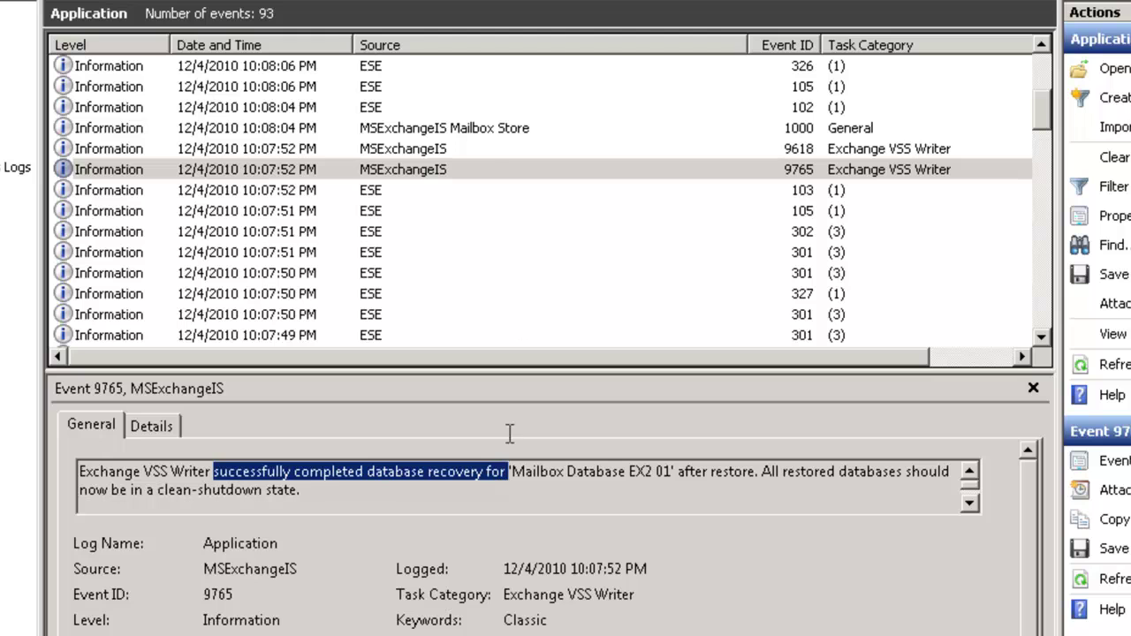
Read event 1000's Information Store start message.
click(430, 133)
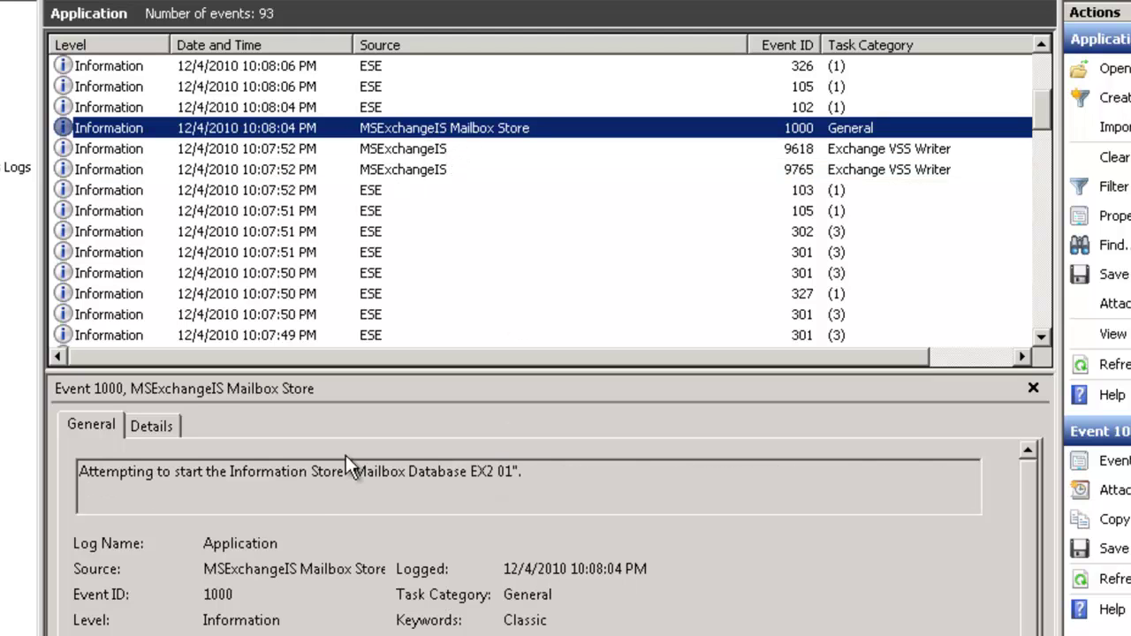
triple_click(196, 471)
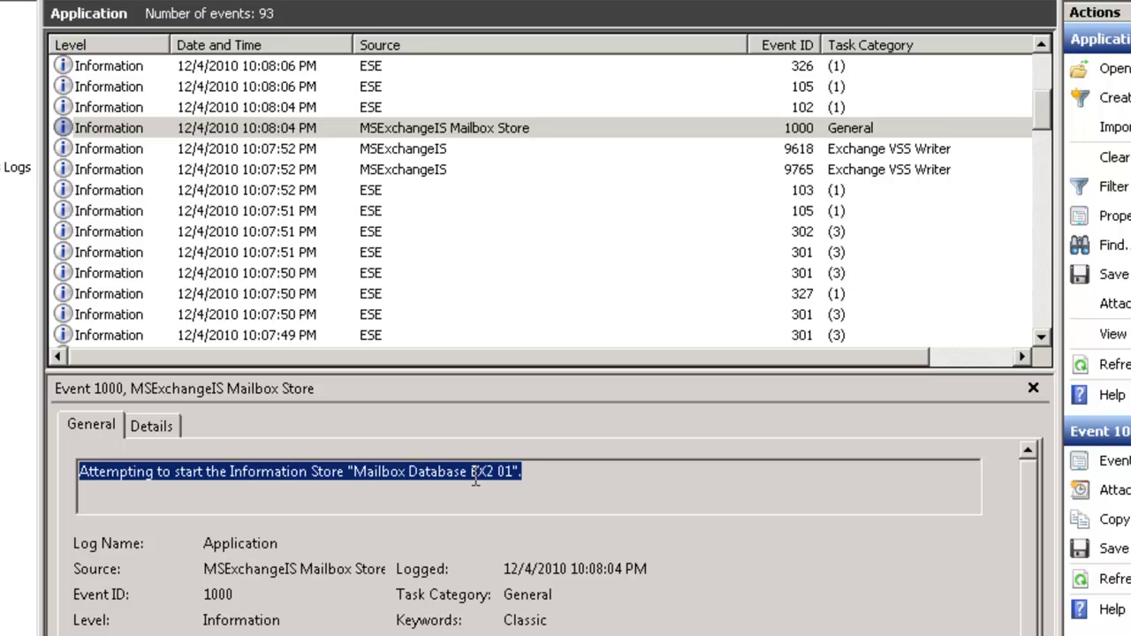
click(441, 130)
scroll(438, 166, up, 4)
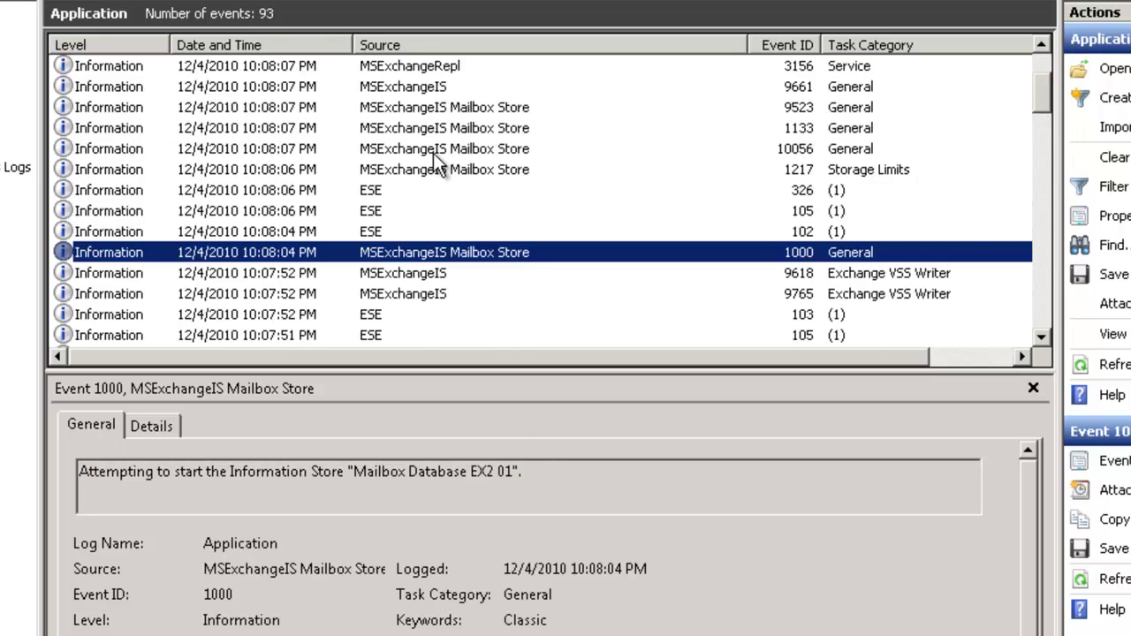
scroll(437, 165, down, 1)
Check events 1217, 10056, 1133 and 9523, highlighting that Mailbox Database EX2 01 started.
click(429, 252)
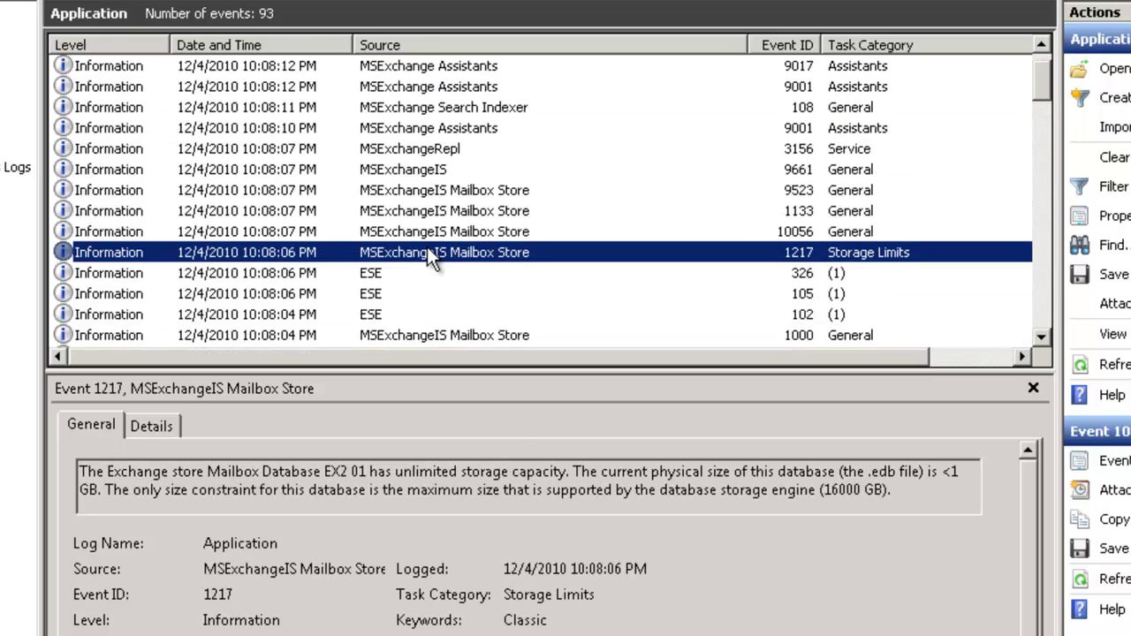
click(423, 232)
click(426, 210)
click(426, 190)
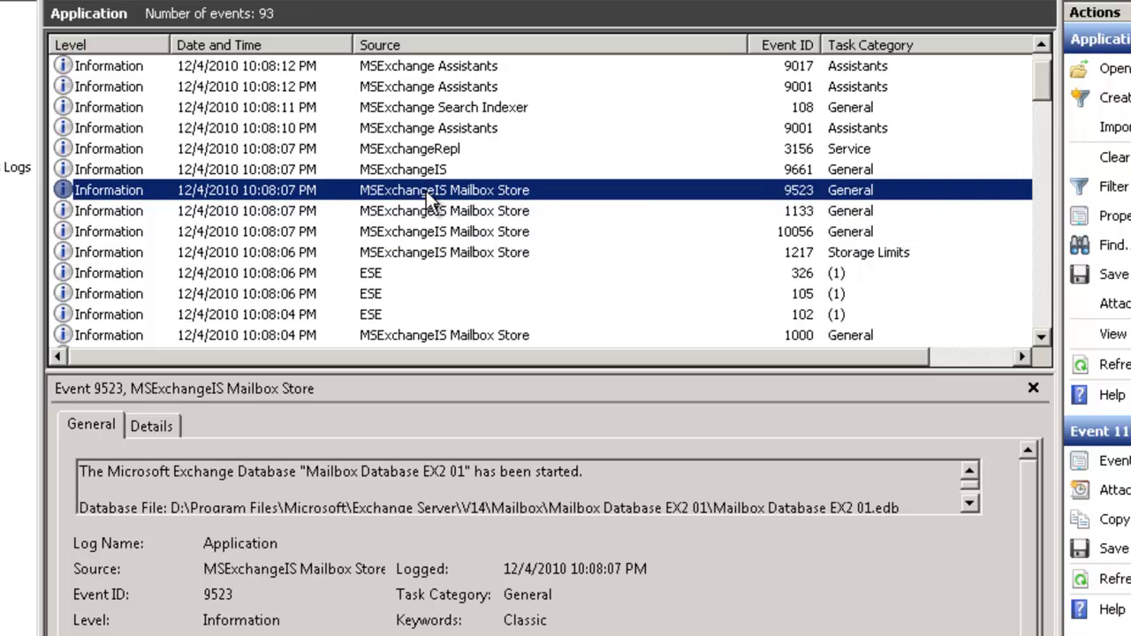
drag(237, 472, 579, 472)
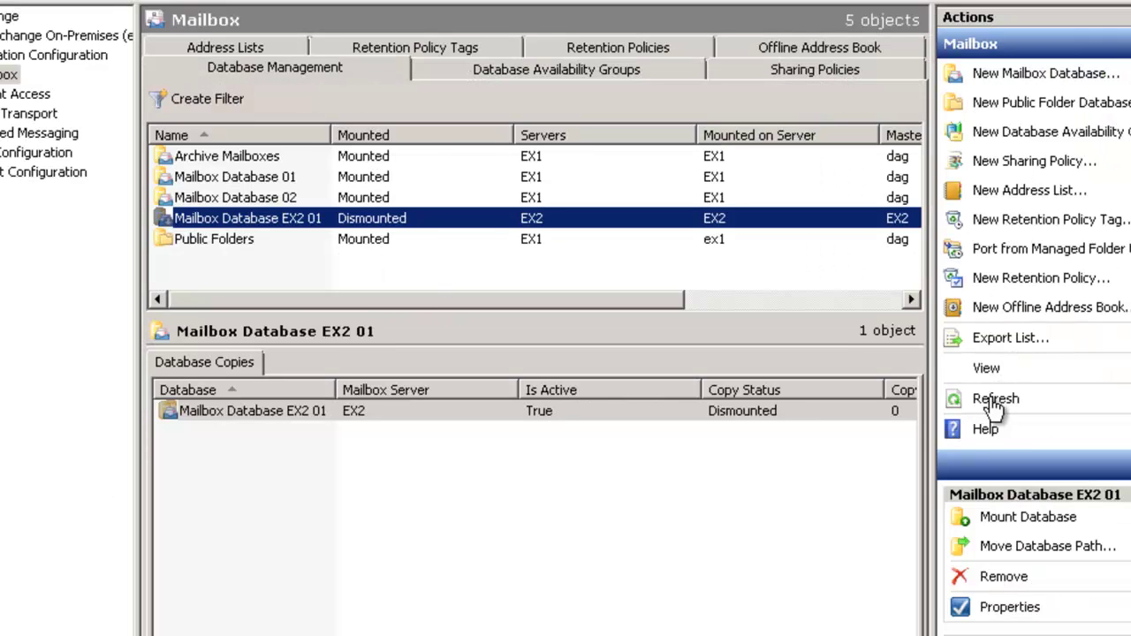
Refresh the Database Management list to update Mailbox Database EX2 01's mount status.
click(996, 399)
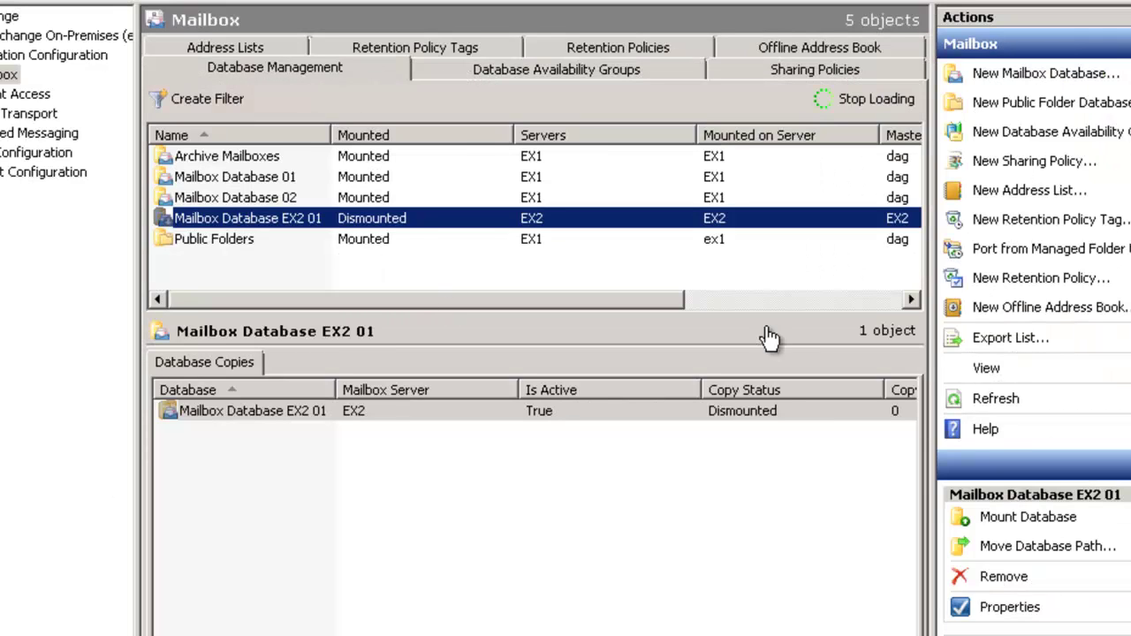